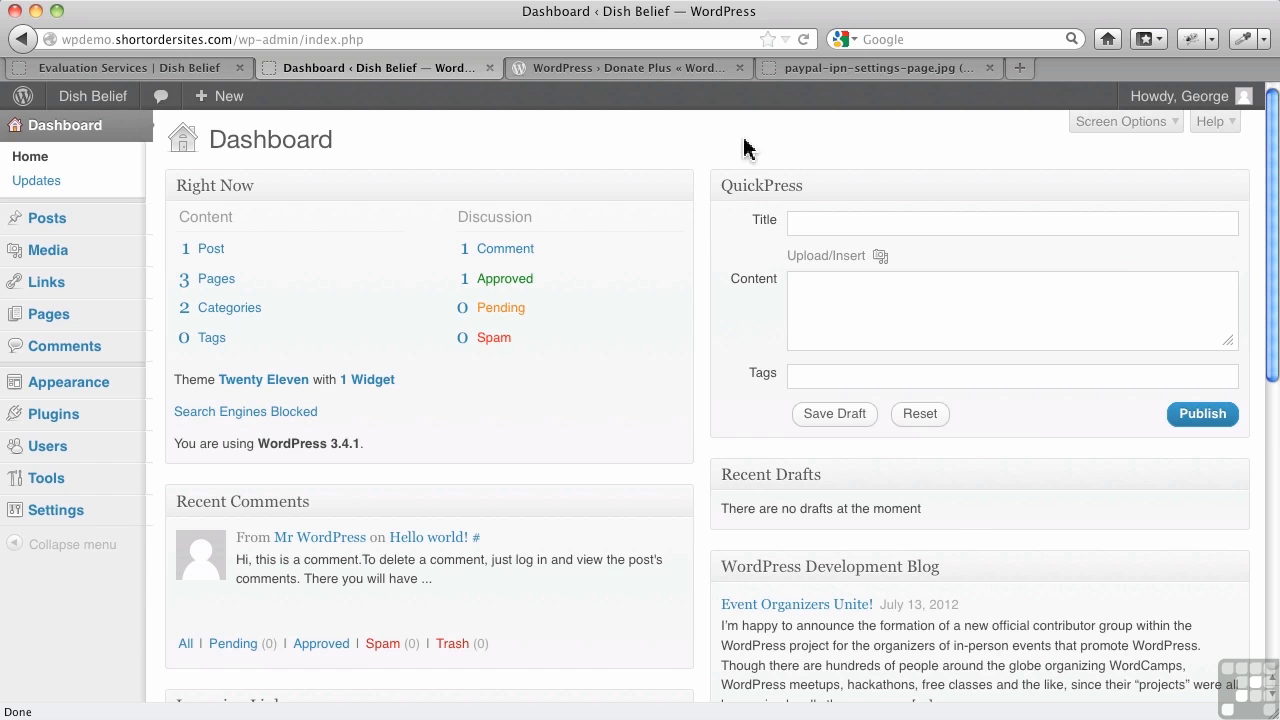
- Glance at the Donate Plus plugin listing, then go back to the admin dashboard
{"action": "left_click", "coordinate": [655, 72]}
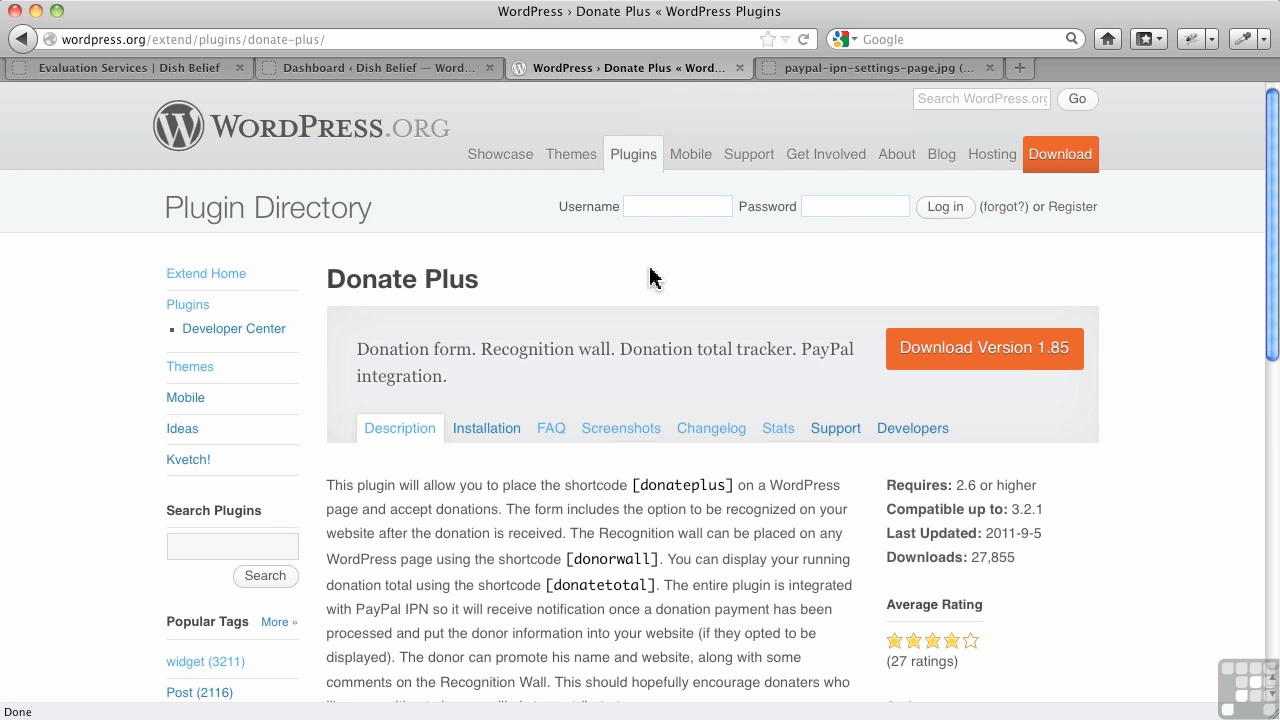
{"action": "left_click", "coordinate": [343, 70]}
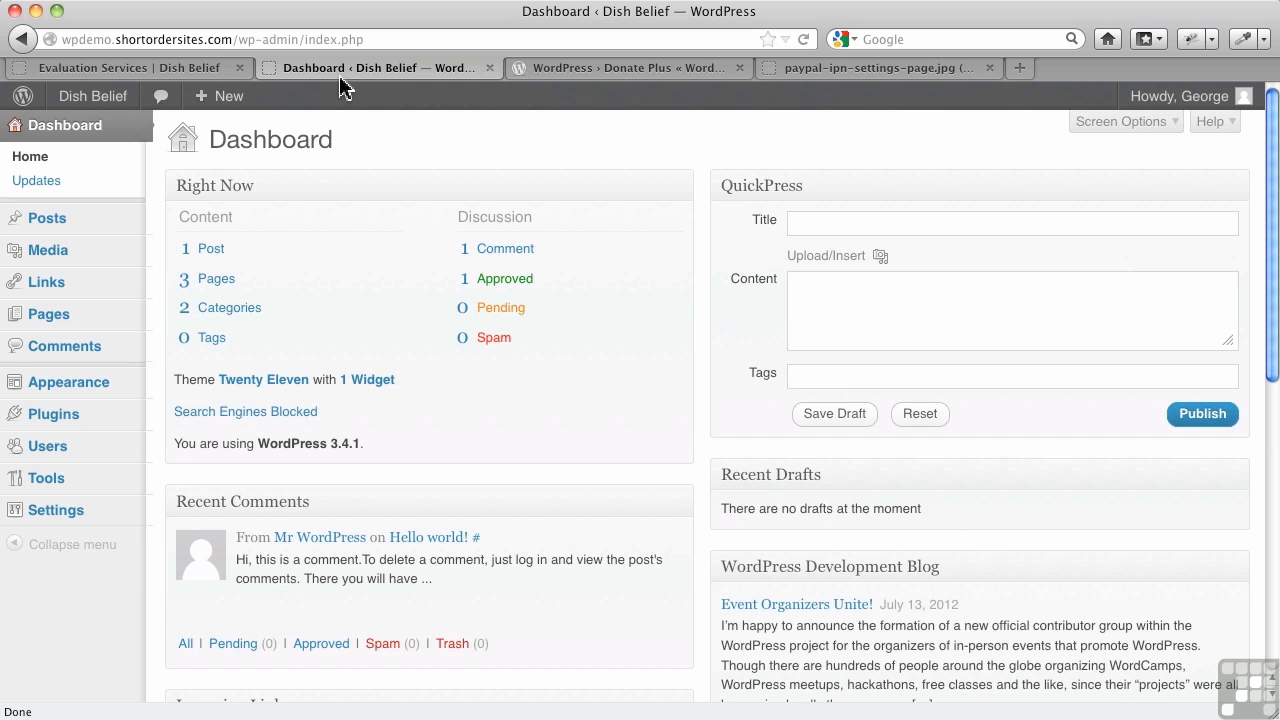
- Search the plugin directory for 'donate plus' from the Add New plugins page
{"action": "mouse_move", "coordinate": [97, 425]}
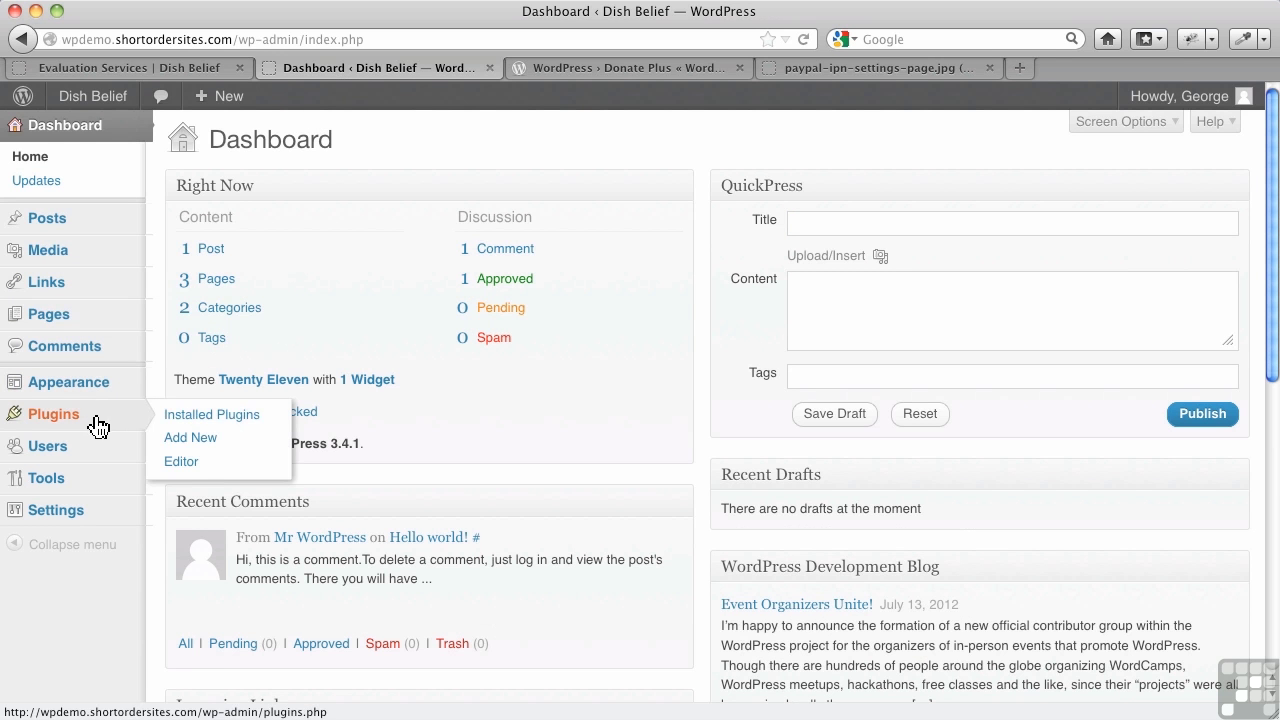
{"action": "left_click", "coordinate": [186, 440]}
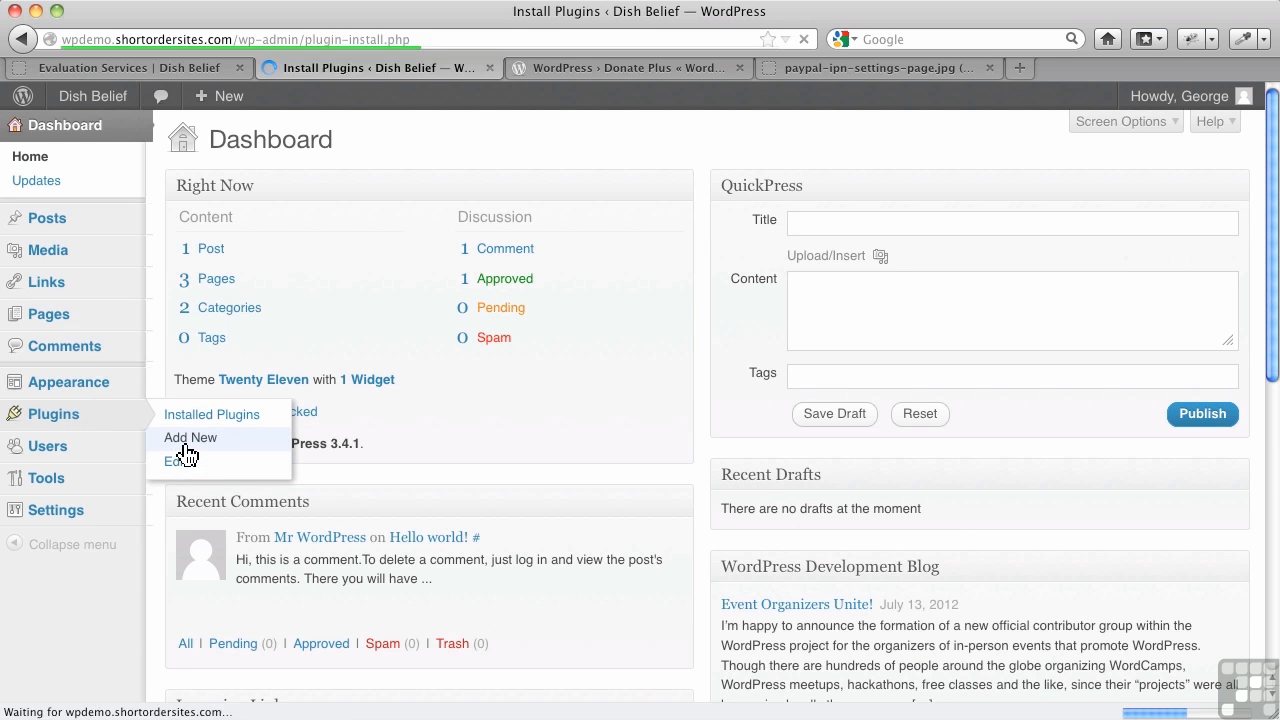
{"action": "left_click", "coordinate": [241, 313]}
{"action": "type", "text": "donate"}
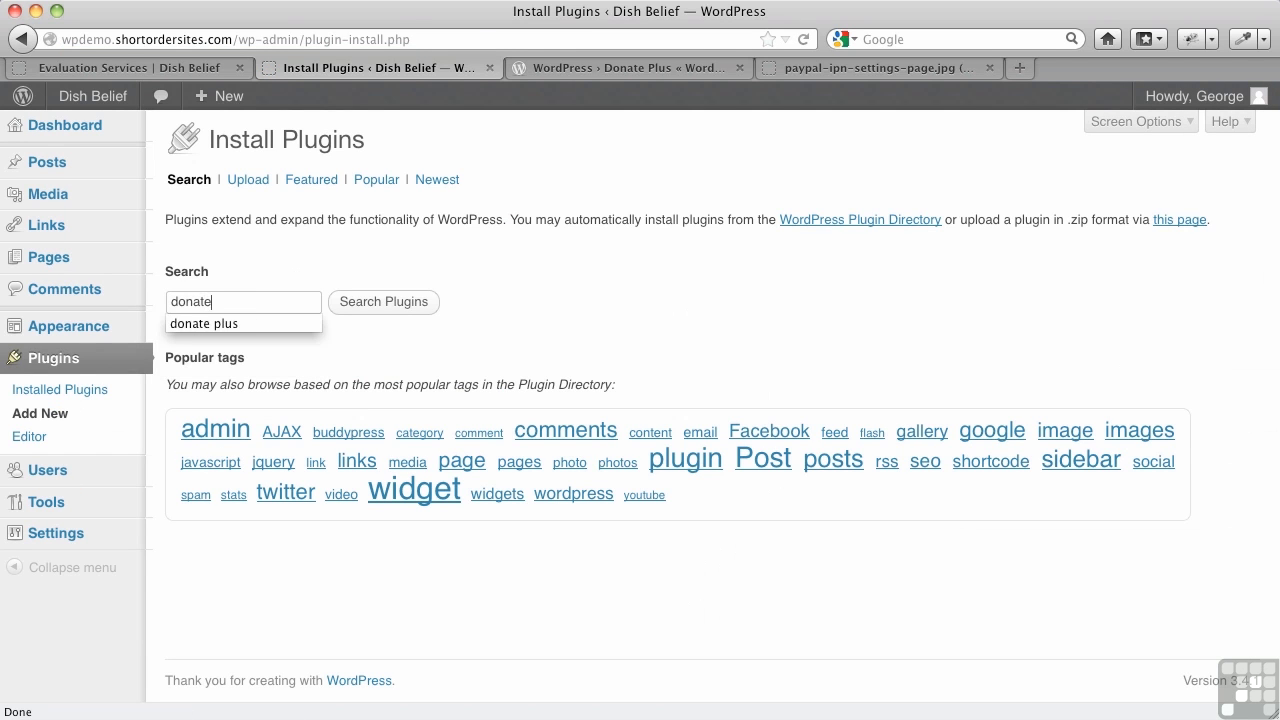
{"action": "left_click", "coordinate": [220, 321]}
{"action": "left_click", "coordinate": [355, 313]}
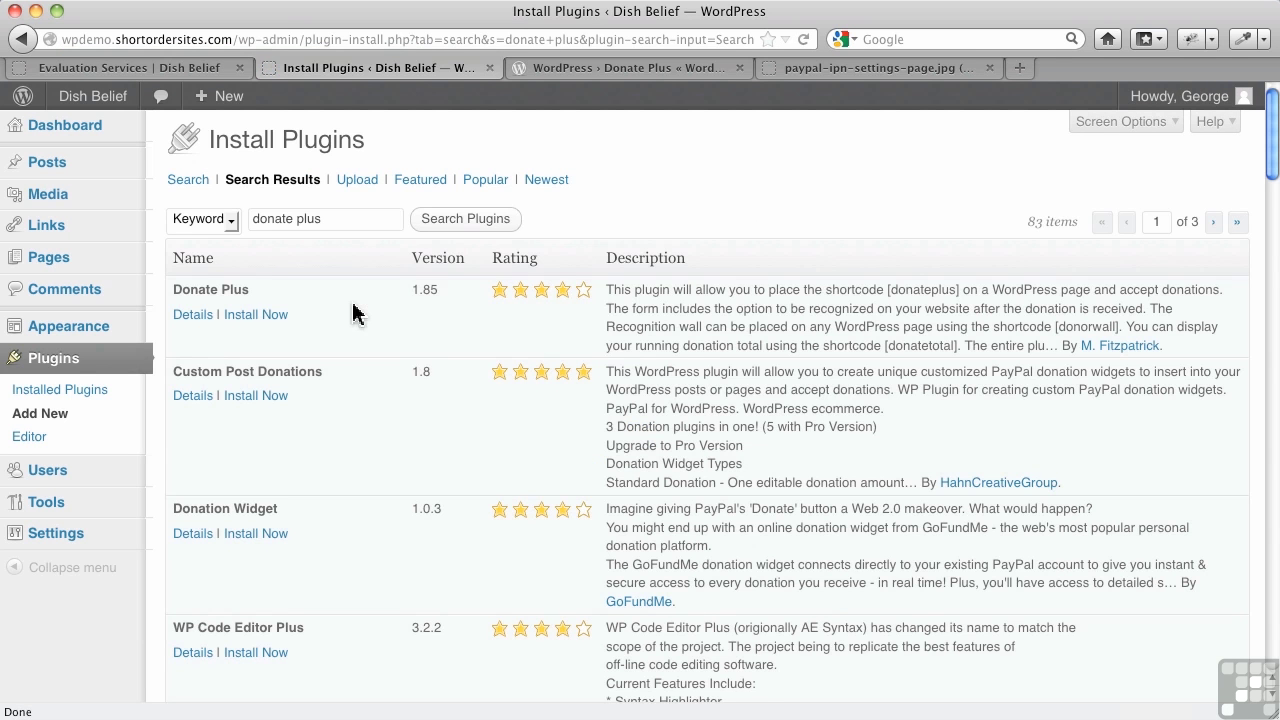
- Install the Donate Plus plugin, confirm the installation, and activate it
{"action": "left_click", "coordinate": [268, 316]}
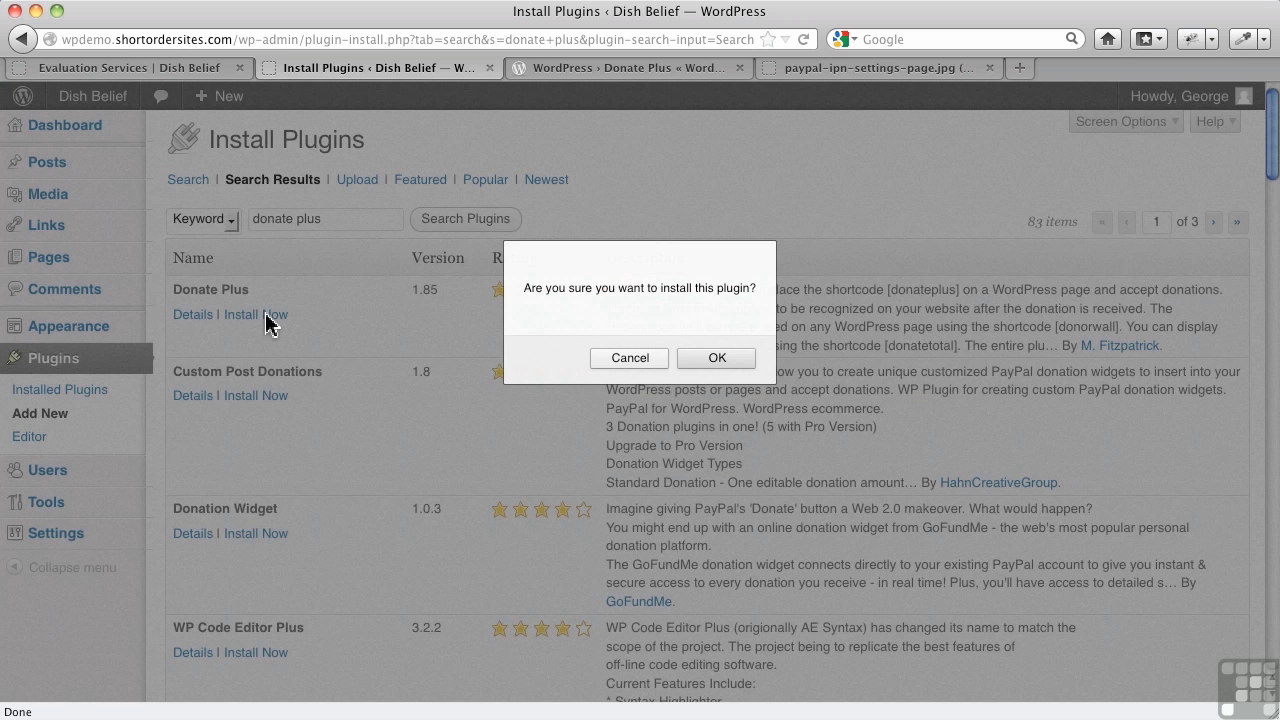
{"action": "left_click", "coordinate": [690, 360]}
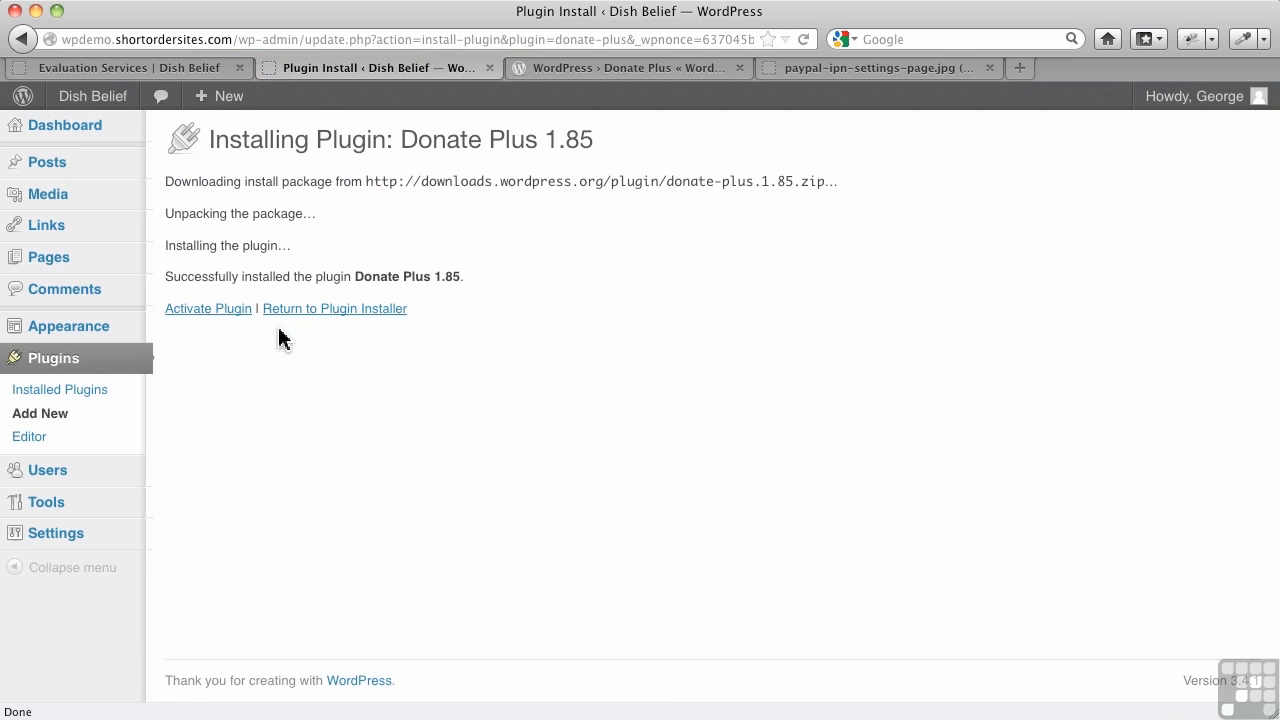
{"action": "left_click", "coordinate": [229, 318]}
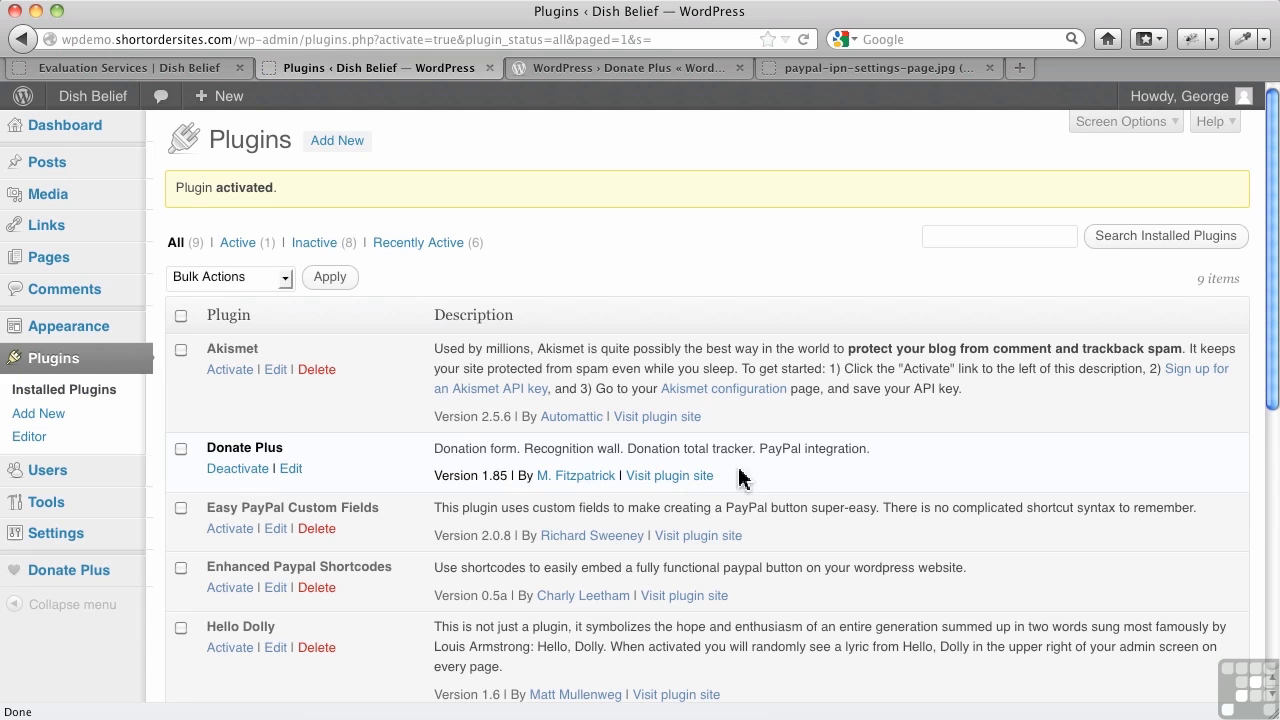
- Open Donate Plus > Donate Plus from the admin sidebar to see the empty donations table
{"action": "mouse_move", "coordinate": [118, 487]}
{"action": "mouse_move", "coordinate": [110, 580]}
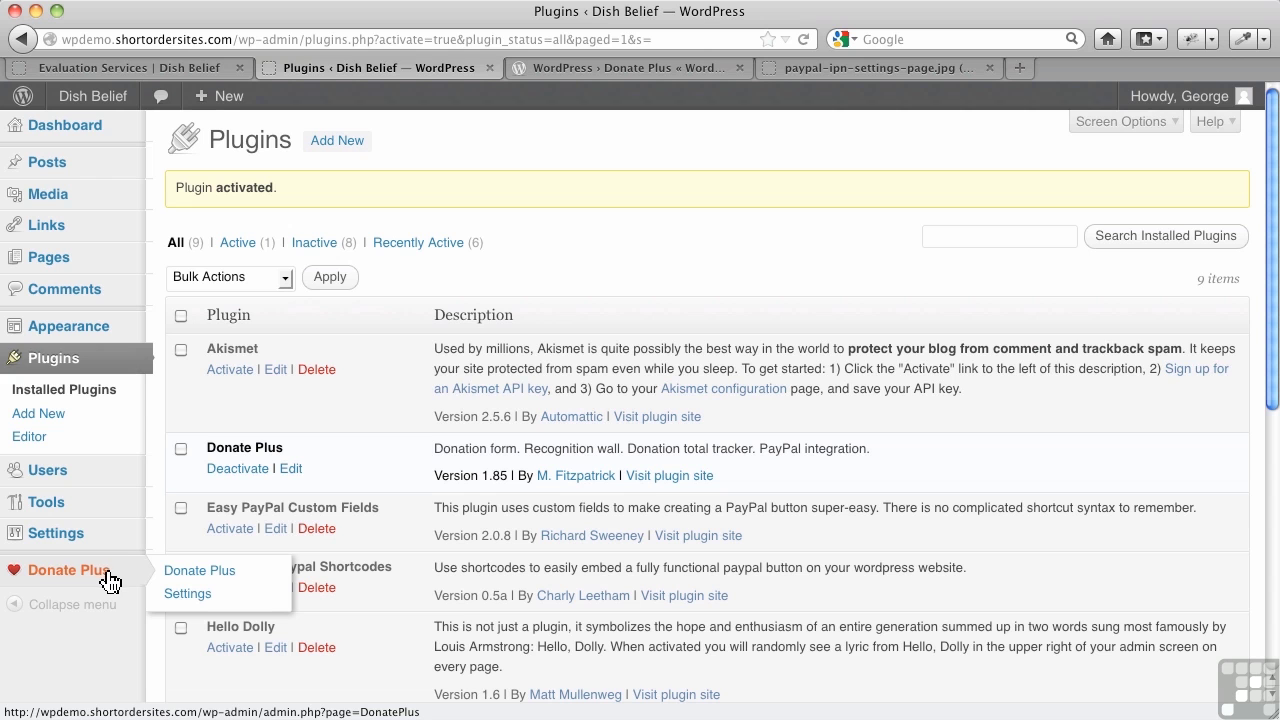
{"action": "left_click", "coordinate": [212, 577]}
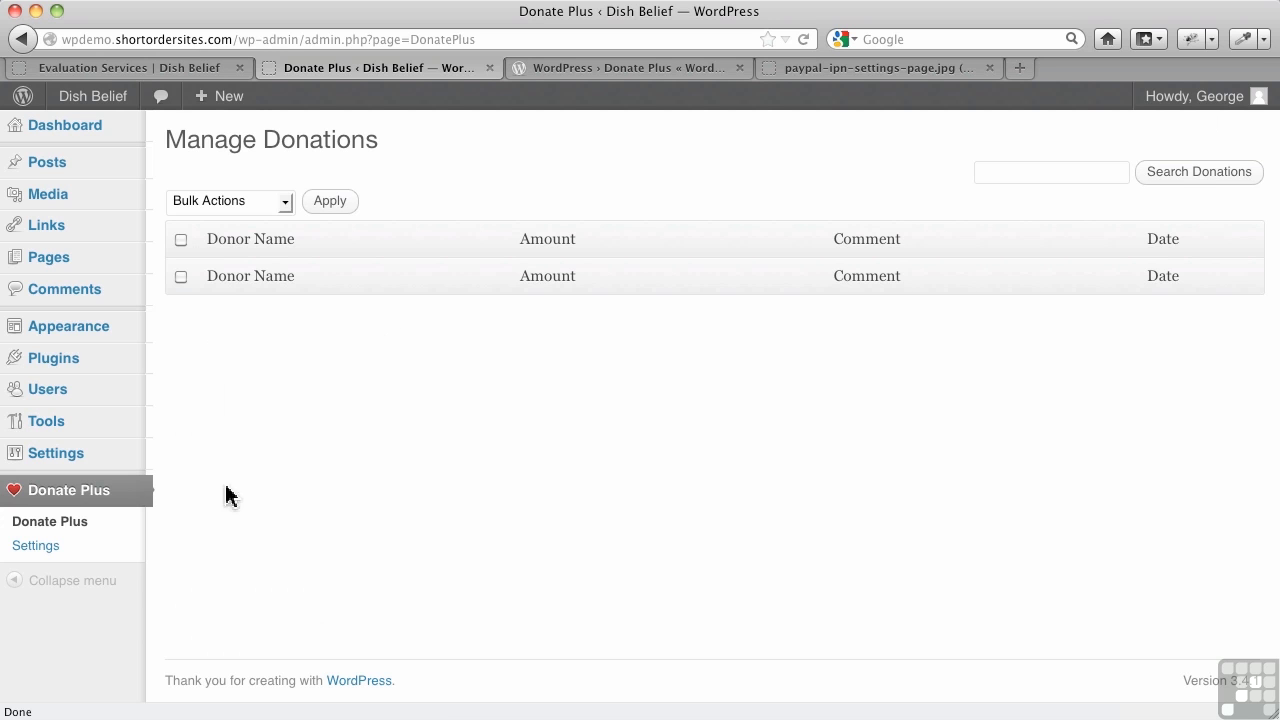
- Open Donate Plus Settings and review currency and testing mode, keeping U.S. Dollar and Live with PayPal
{"action": "left_click", "coordinate": [54, 550]}
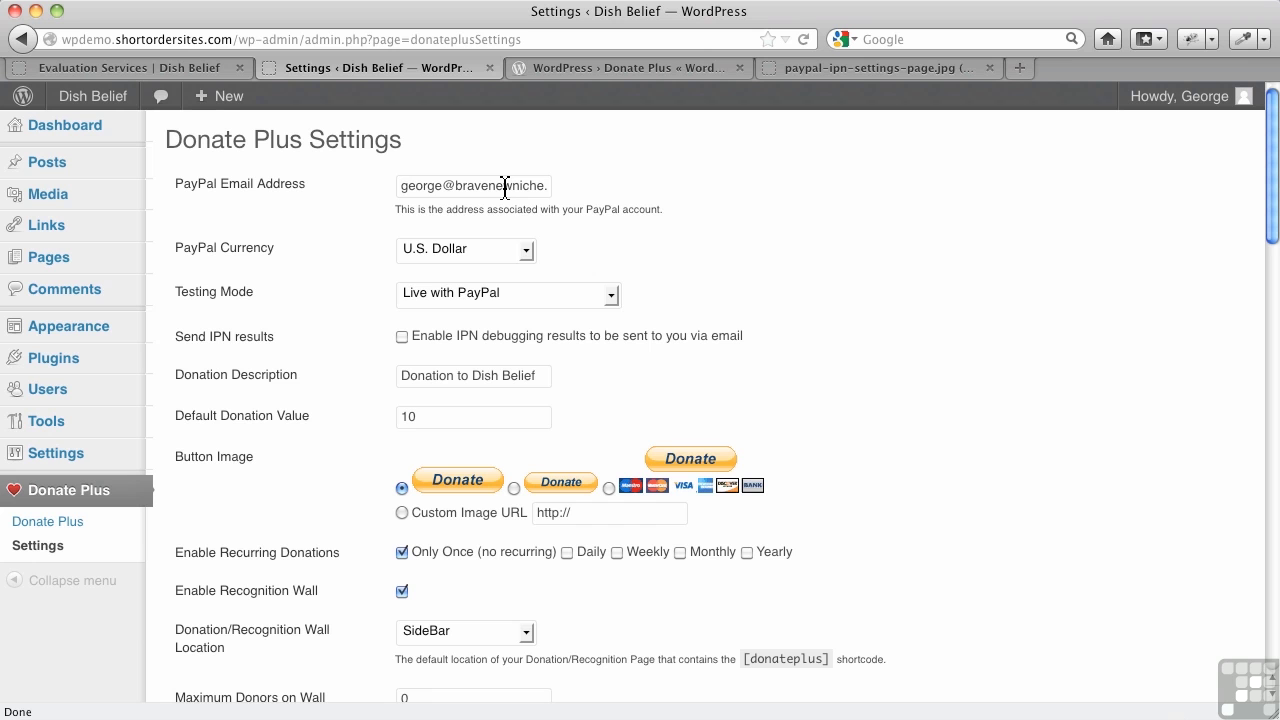
{"action": "left_click", "coordinate": [527, 252]}
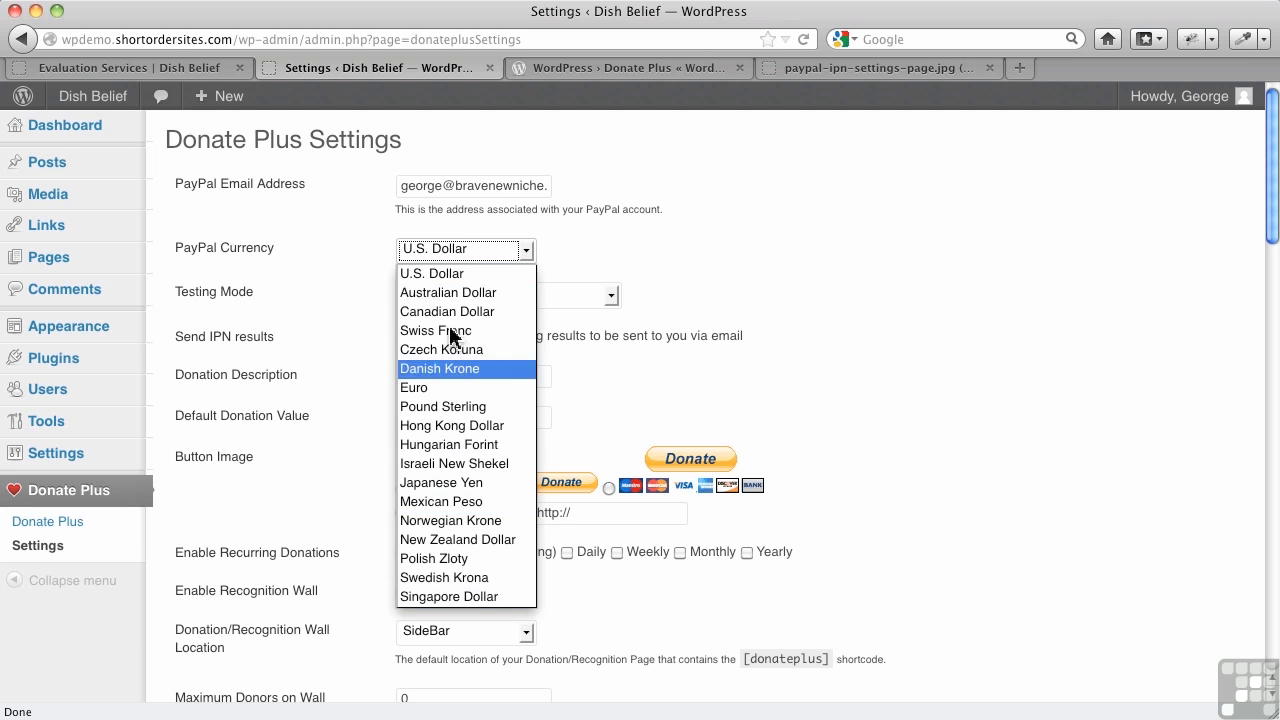
{"action": "left_click", "coordinate": [612, 258]}
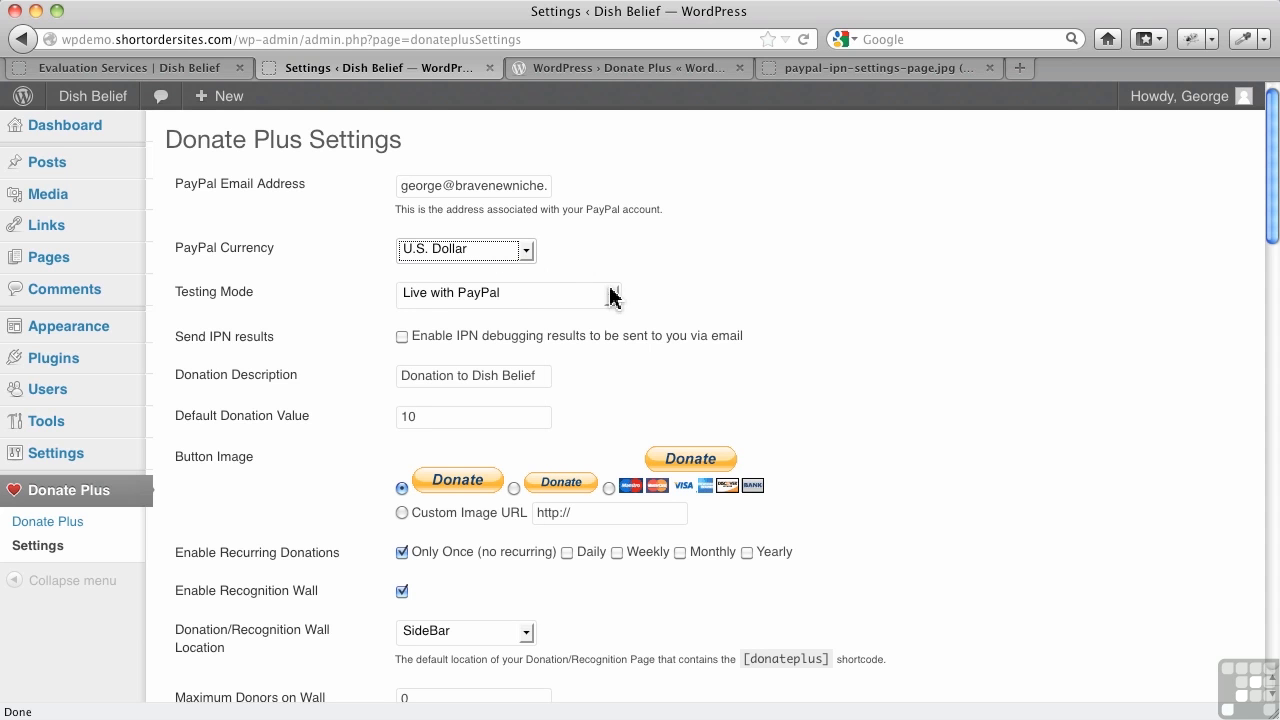
{"action": "left_click", "coordinate": [610, 295]}
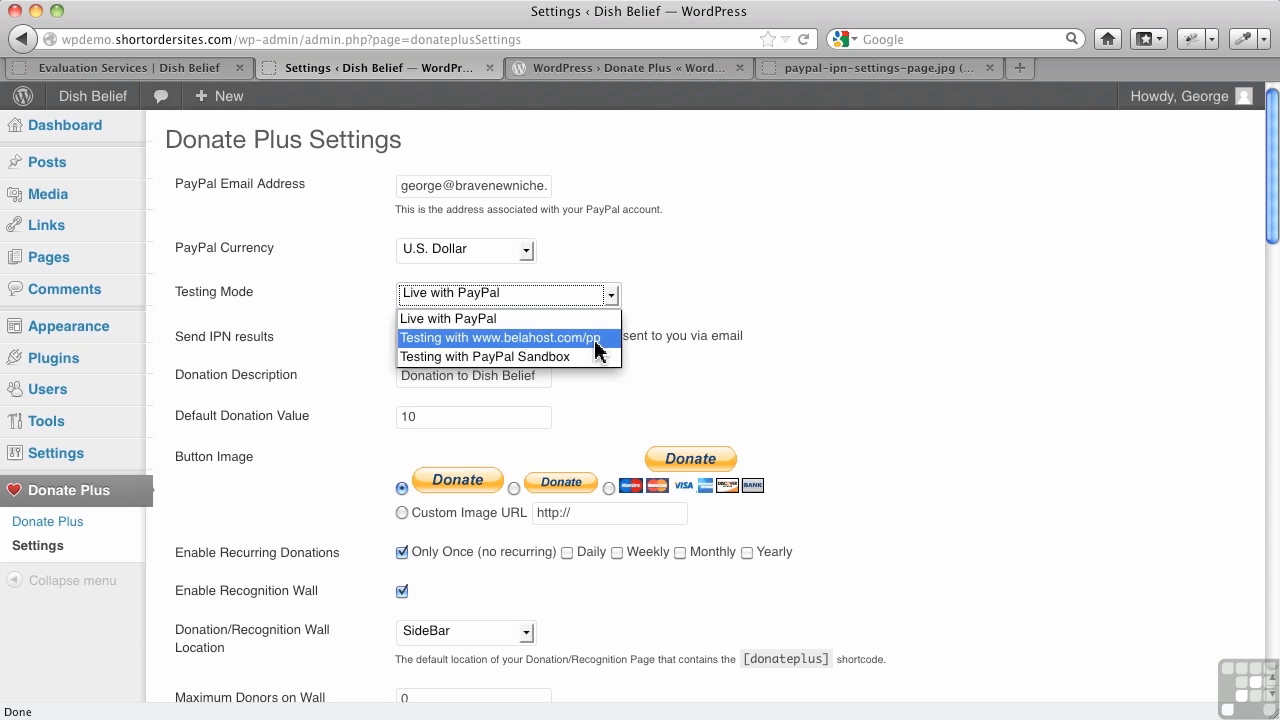
{"action": "left_click", "coordinate": [740, 252]}
{"action": "left_click", "coordinate": [740, 252]}
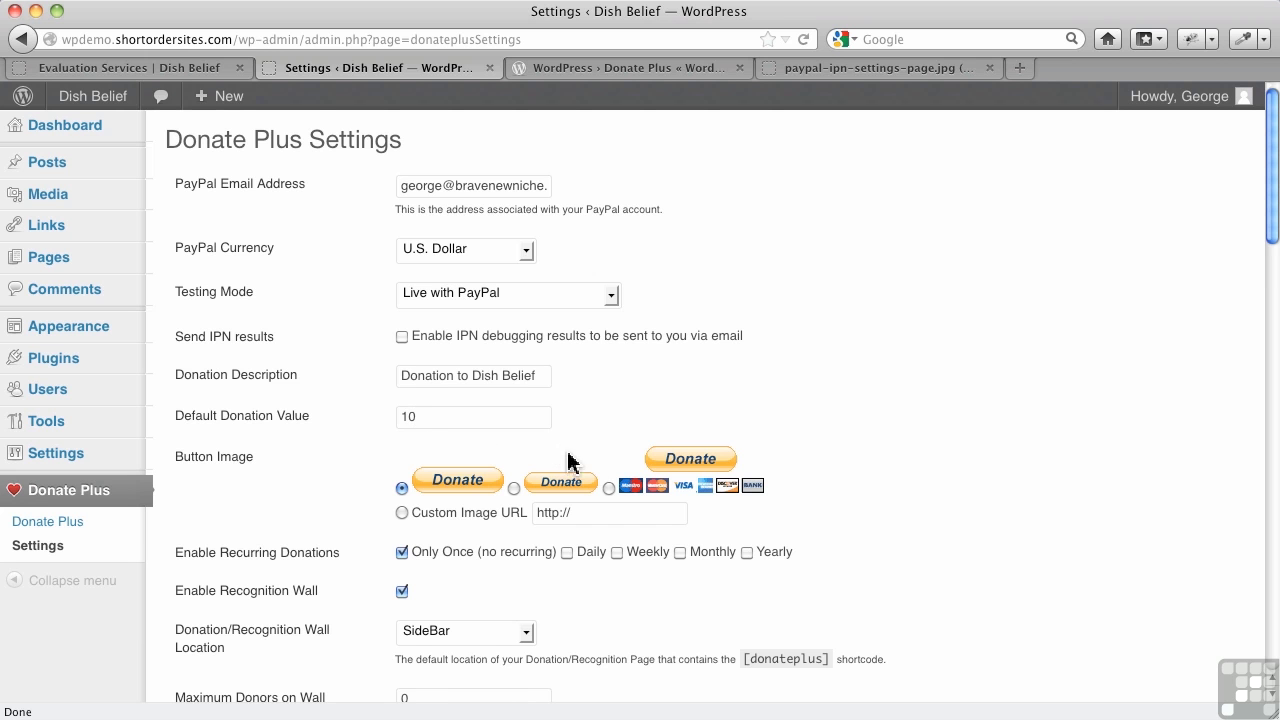
- Choose the third button image, the large Donate button with credit-card logos
{"action": "scroll", "coordinate": [836, 483], "scroll_direction": "down", "scroll_amount": 3}
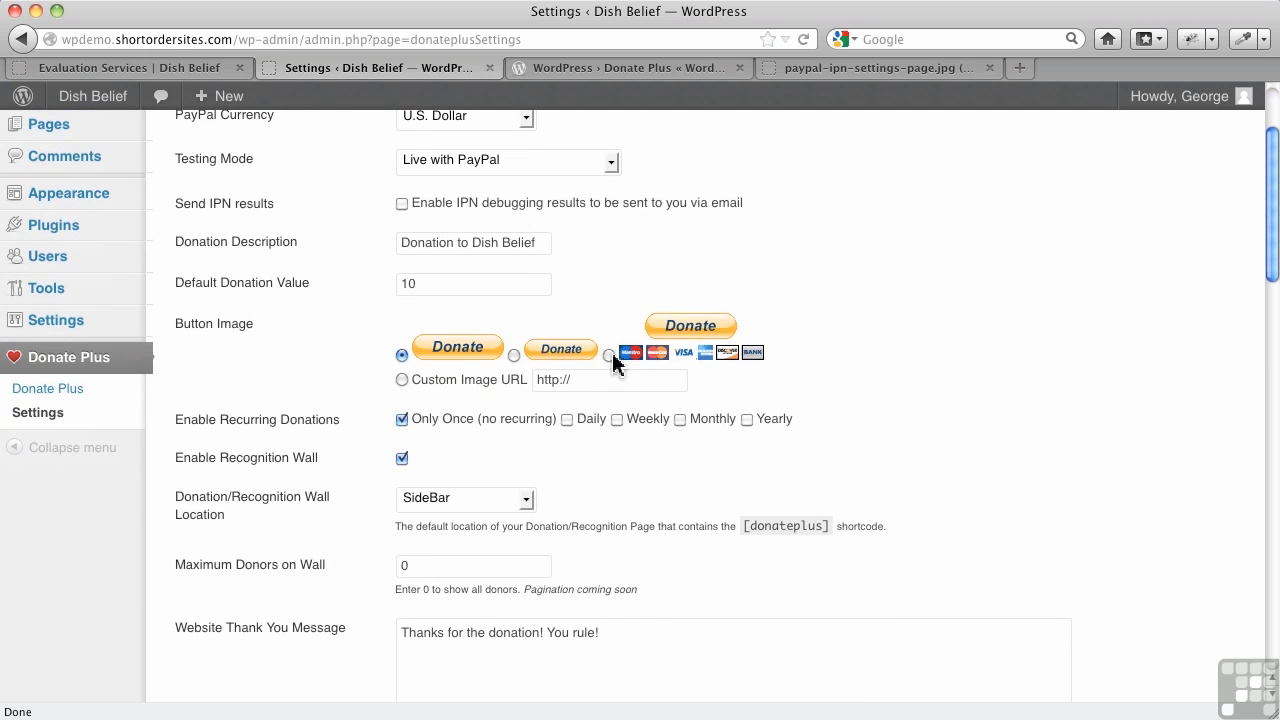
{"action": "left_click", "coordinate": [609, 354]}
- Place the recognition wall on the Evaluation Services page instead of SideBar
{"action": "scroll", "coordinate": [450, 460], "scroll_direction": "down", "scroll_amount": 1}
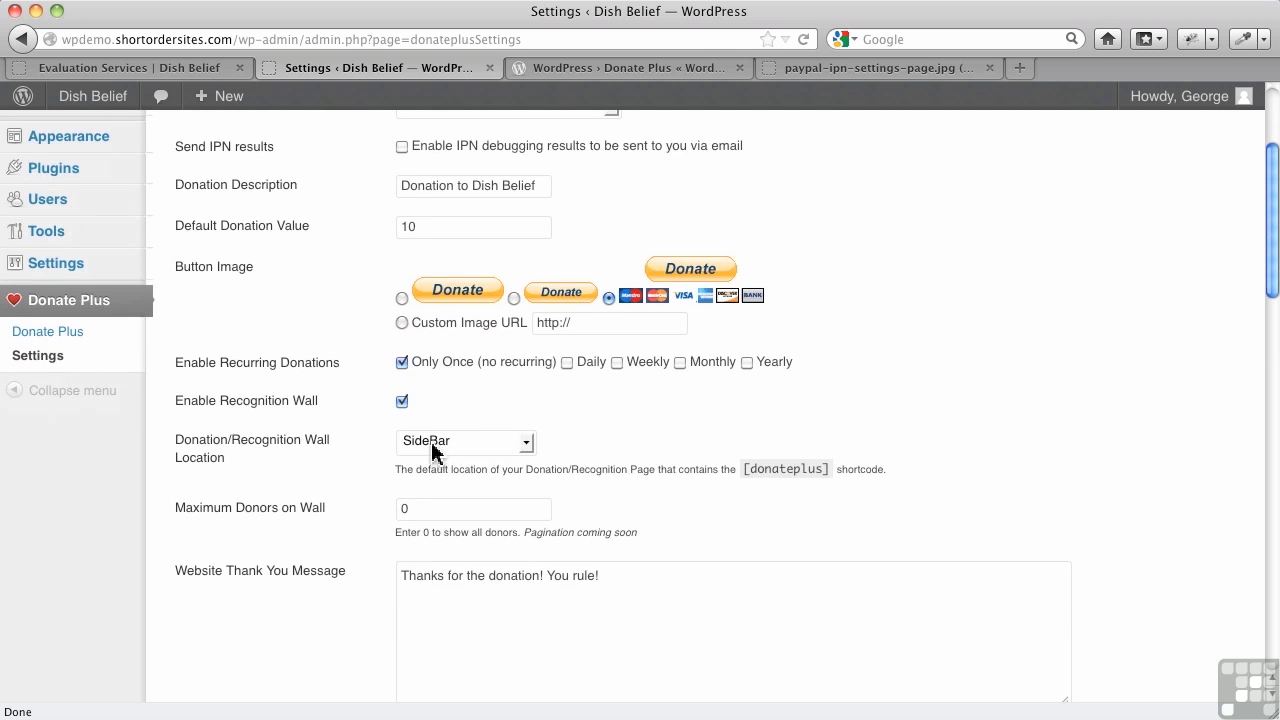
{"action": "scroll", "coordinate": [604, 433], "scroll_direction": "down", "scroll_amount": 1}
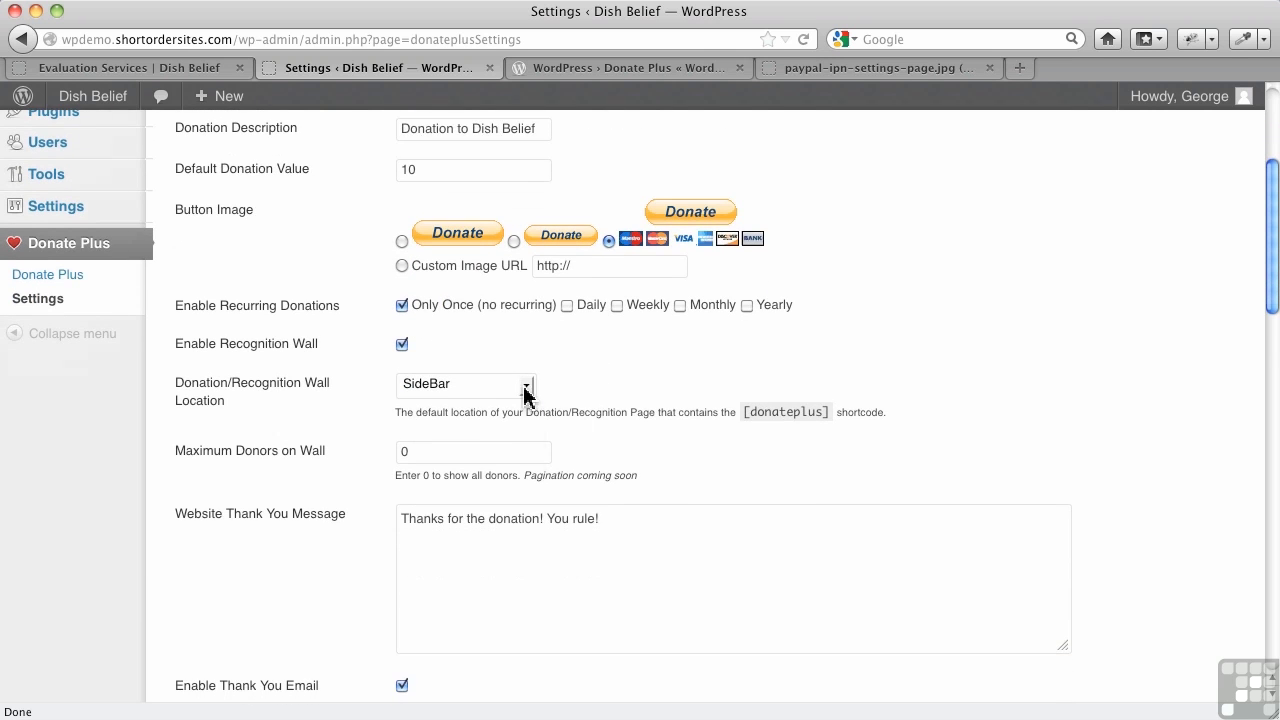
{"action": "left_click", "coordinate": [525, 386]}
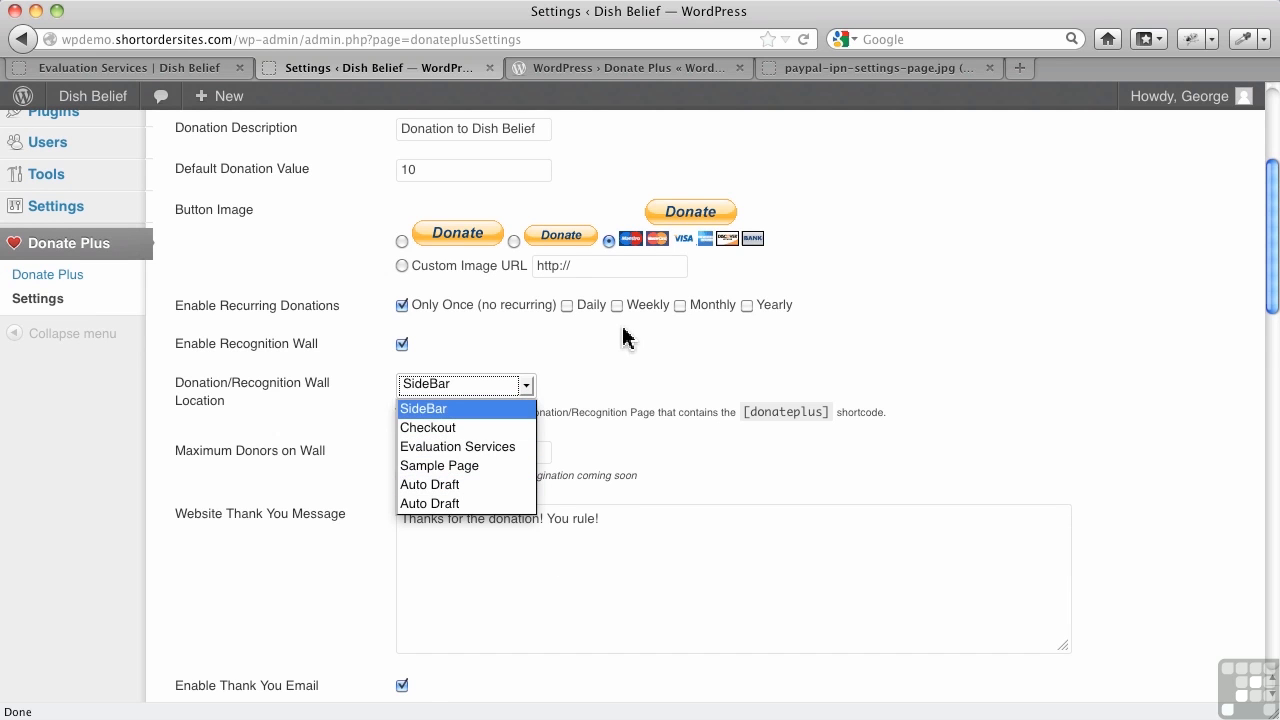
{"action": "left_click", "coordinate": [621, 367]}
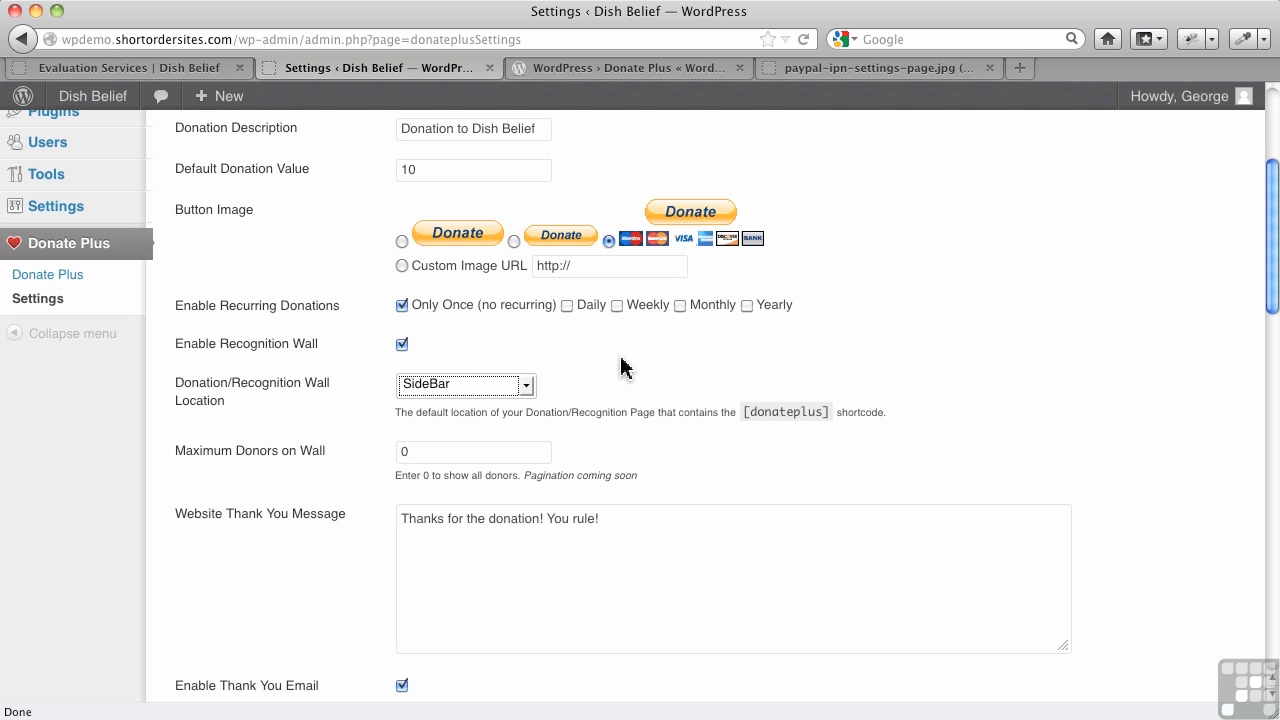
{"action": "left_click", "coordinate": [530, 388]}
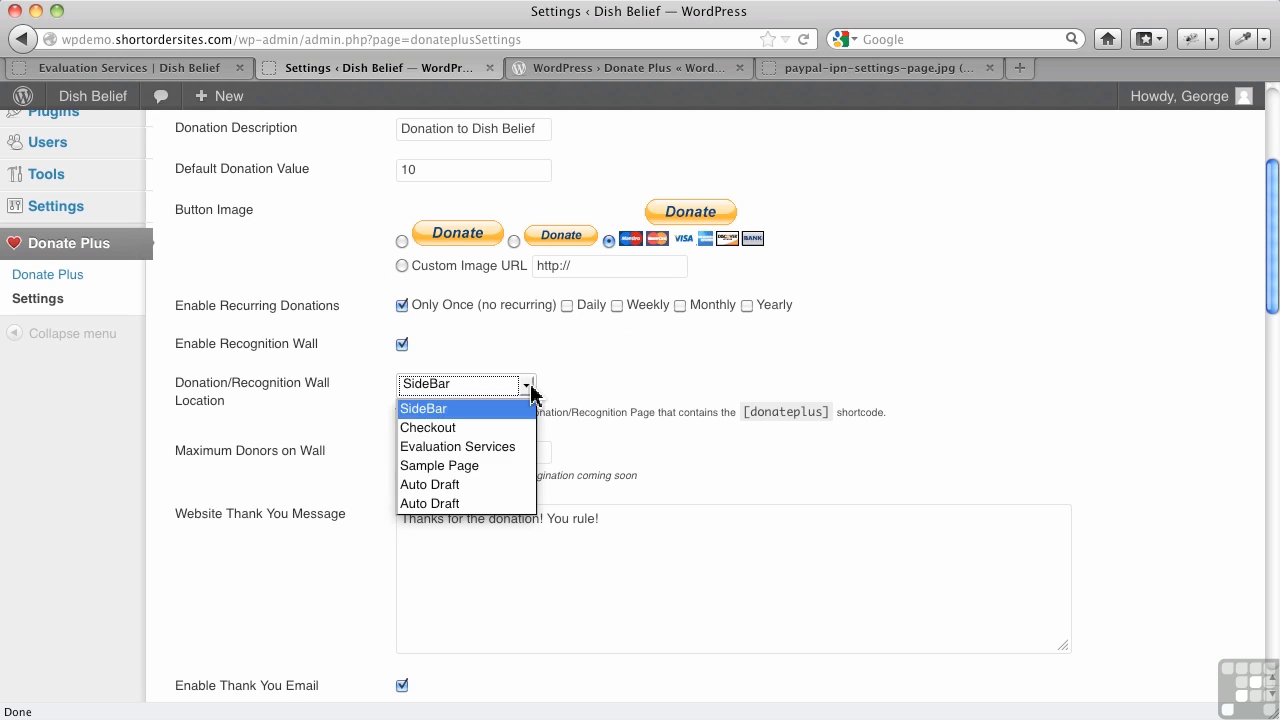
{"action": "left_click", "coordinate": [443, 447]}
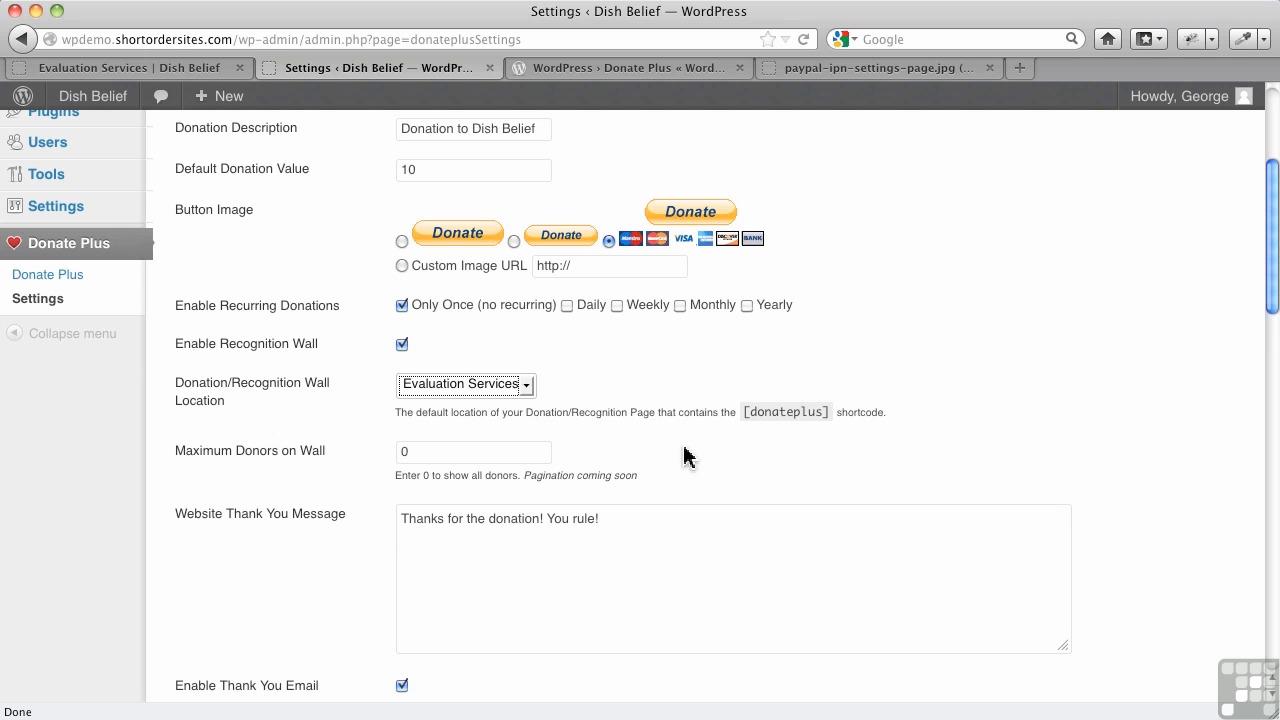
- Scroll past the thank-you email fields and shortcodes down to the IPN URL
{"action": "scroll", "coordinate": [626, 518], "scroll_direction": "down", "scroll_amount": 3}
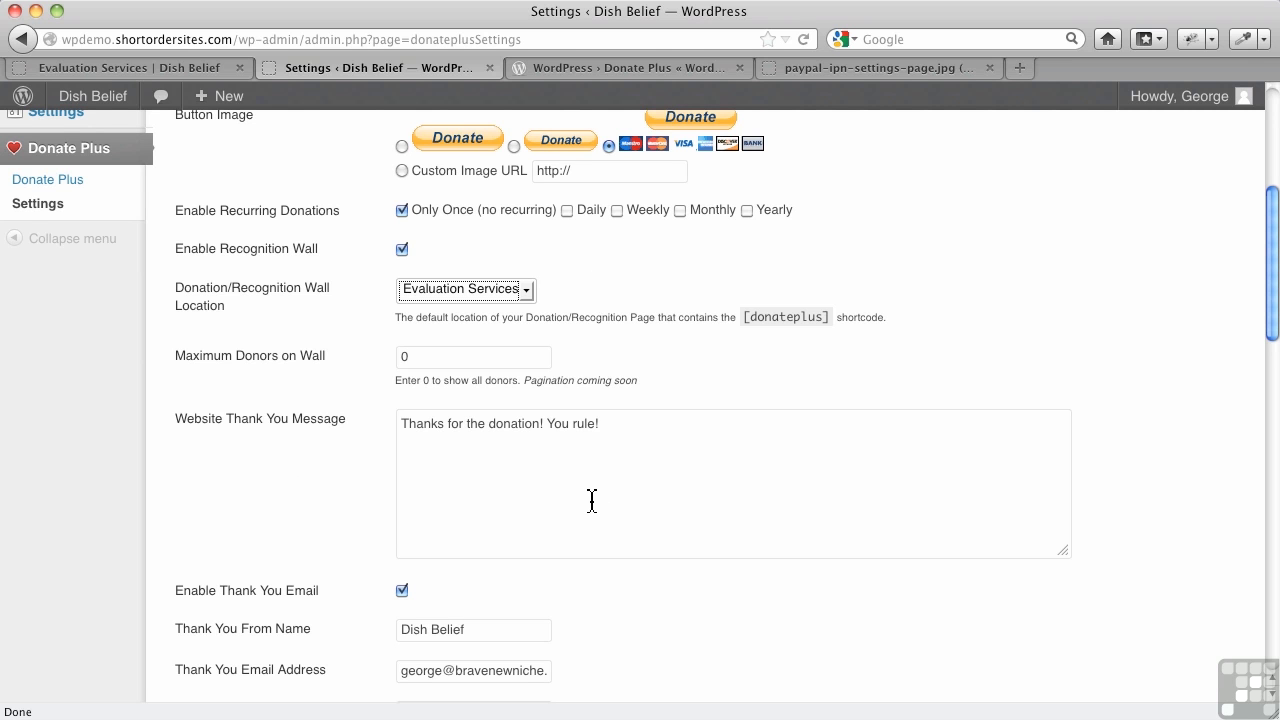
{"action": "scroll", "coordinate": [592, 501], "scroll_direction": "down", "scroll_amount": 3}
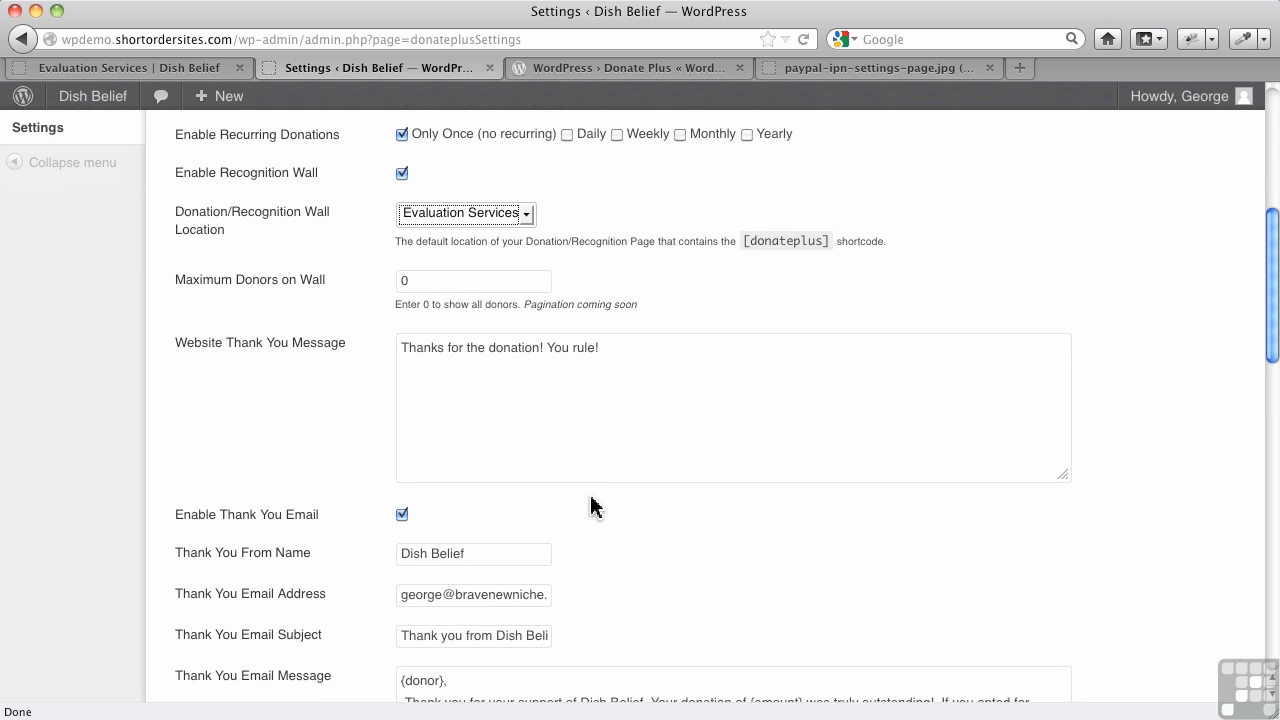
{"action": "scroll", "coordinate": [592, 505], "scroll_direction": "down", "scroll_amount": 3}
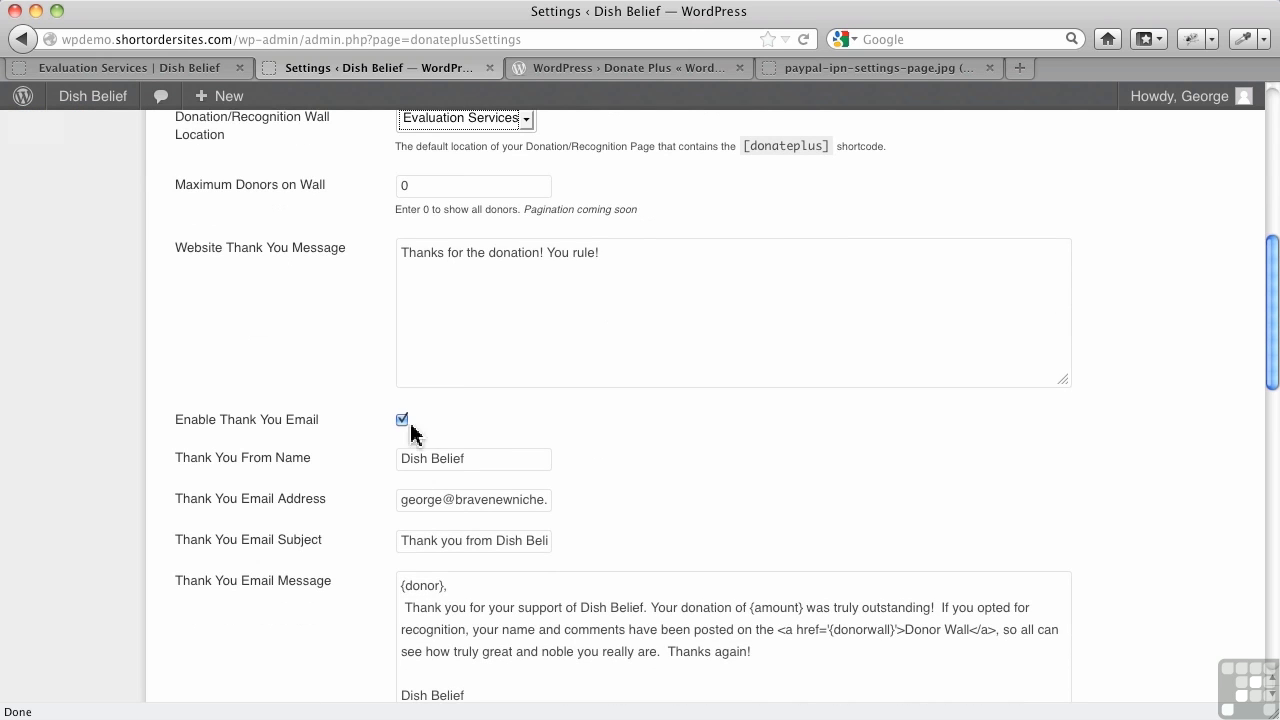
{"action": "scroll", "coordinate": [540, 434], "scroll_direction": "down", "scroll_amount": 3}
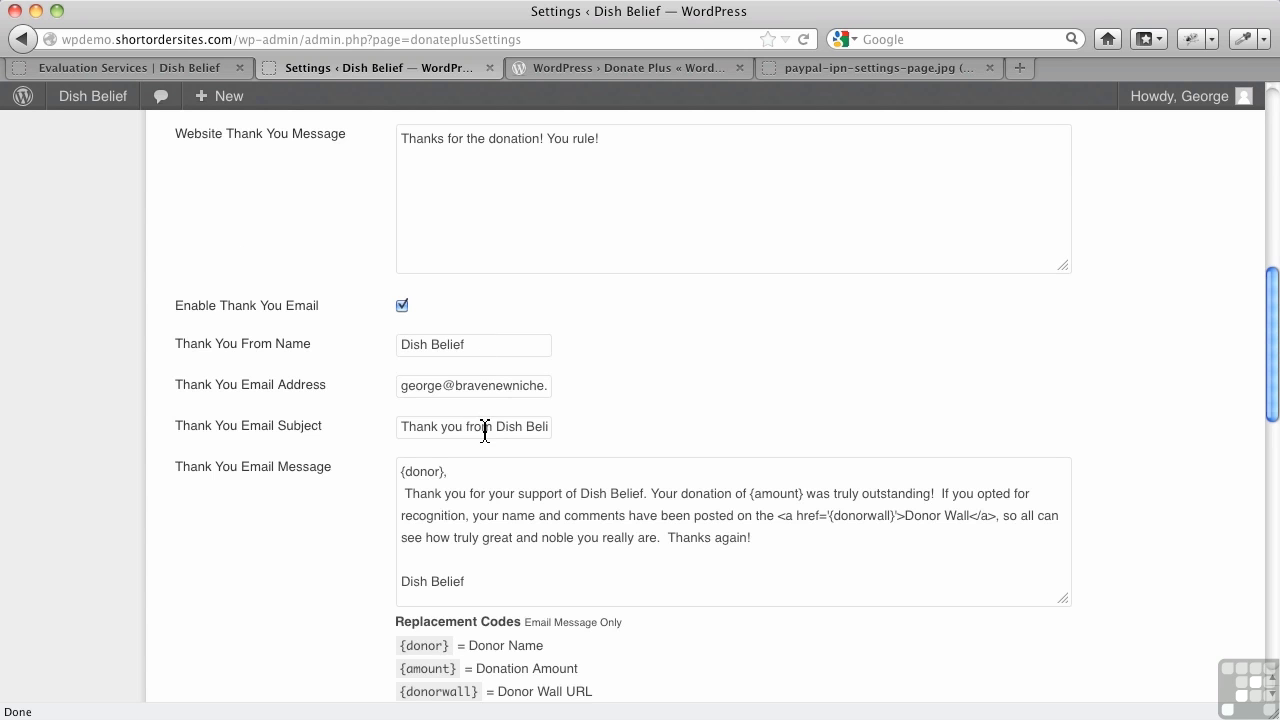
{"action": "scroll", "coordinate": [522, 495], "scroll_direction": "down", "scroll_amount": 2}
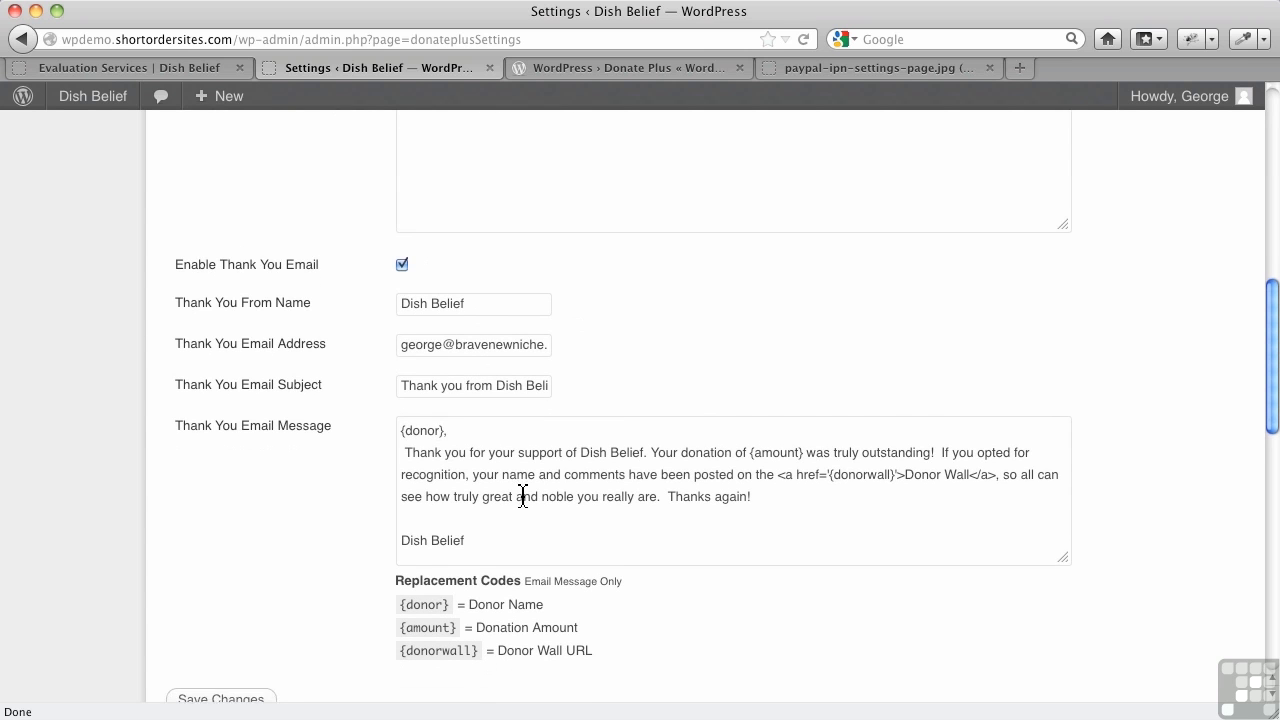
{"action": "scroll", "coordinate": [522, 495], "scroll_direction": "down", "scroll_amount": 1}
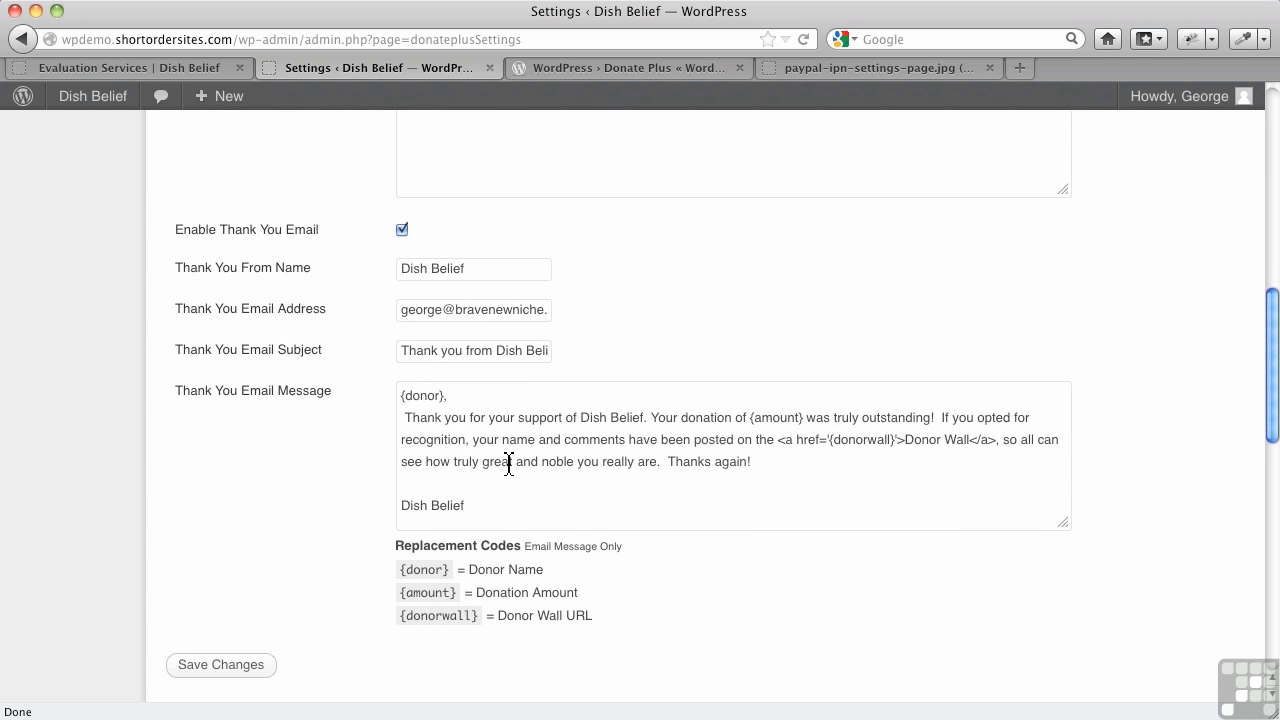
{"action": "scroll", "coordinate": [509, 463], "scroll_direction": "down", "scroll_amount": 5}
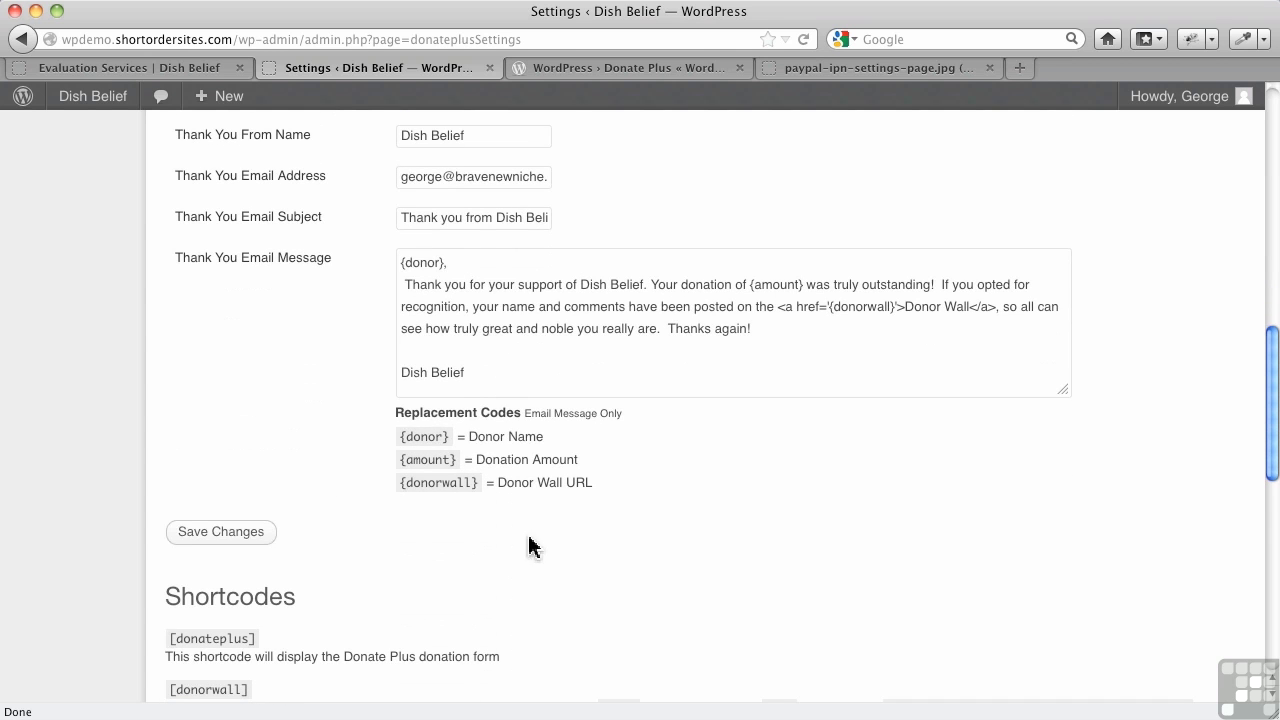
{"action": "scroll", "coordinate": [503, 543], "scroll_direction": "down", "scroll_amount": 3}
{"action": "scroll", "coordinate": [505, 530], "scroll_direction": "down", "scroll_amount": 2}
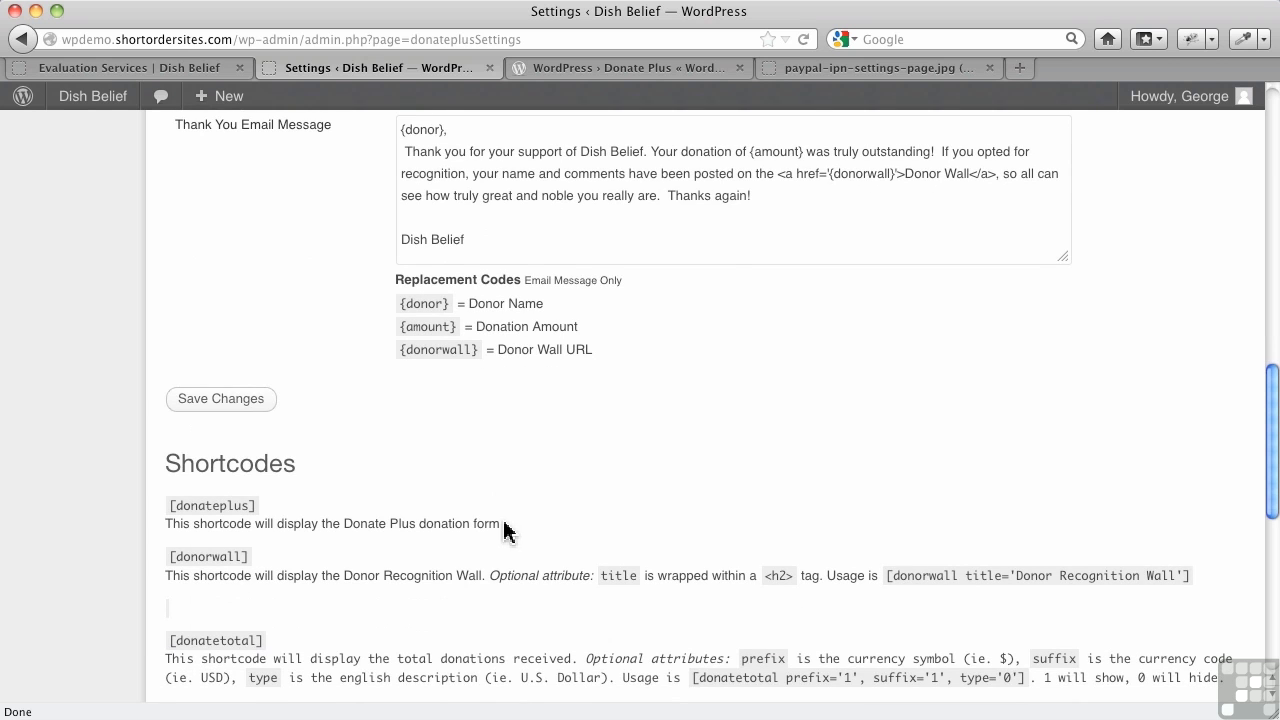
{"action": "scroll", "coordinate": [491, 526], "scroll_direction": "down", "scroll_amount": 1}
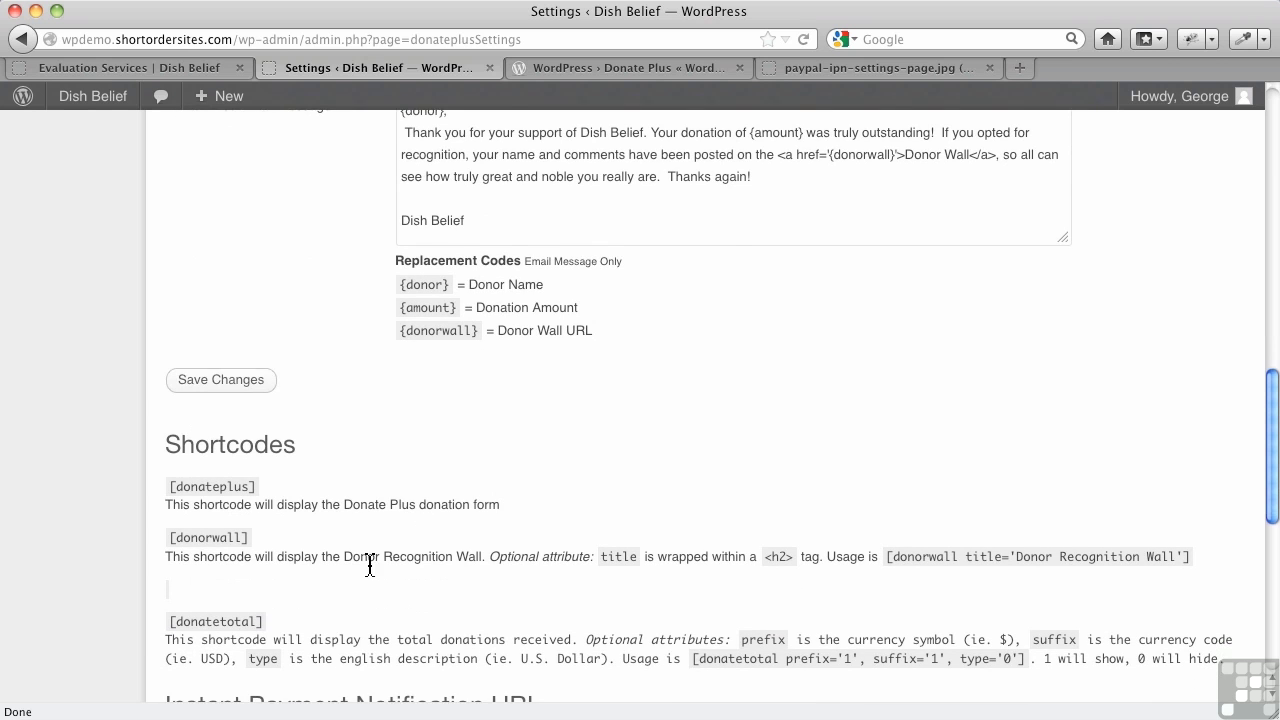
{"action": "scroll", "coordinate": [377, 545], "scroll_direction": "down", "scroll_amount": 6}
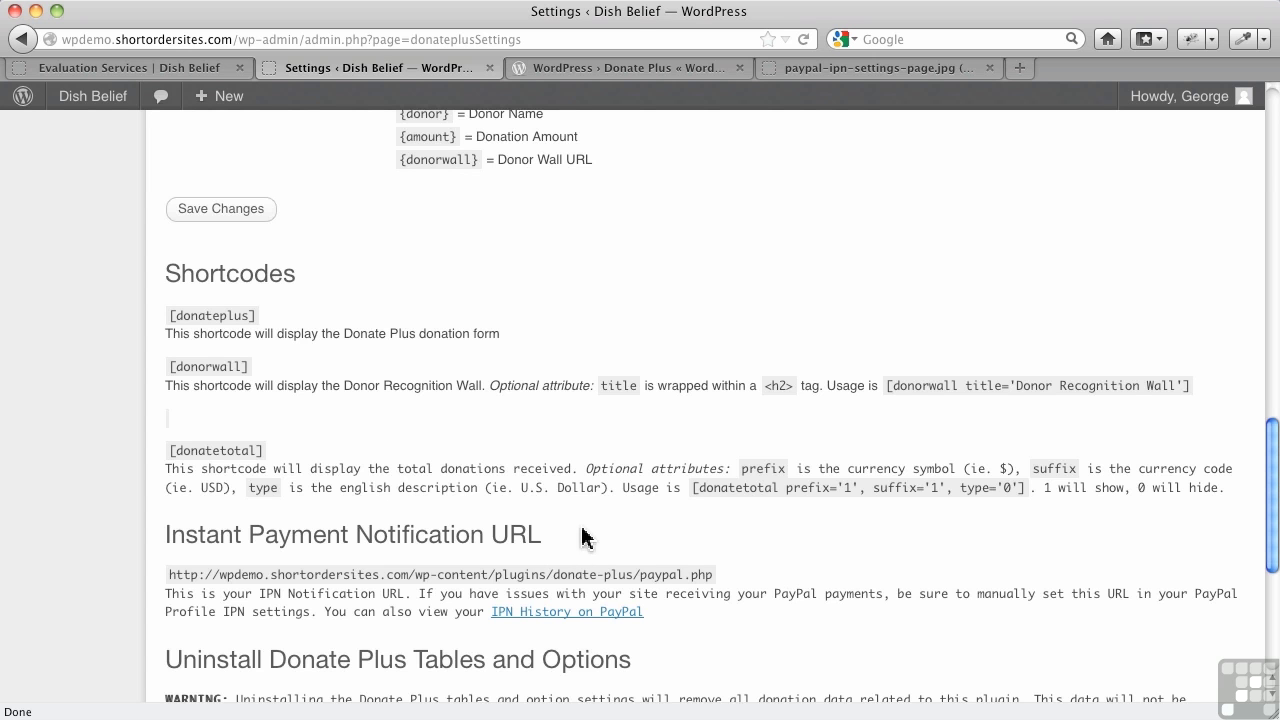
- Select the whole IPN URL ending in /donate-plus/paypal.php, comparing against the PayPal IPN screenshot
{"action": "left_click", "coordinate": [825, 72]}
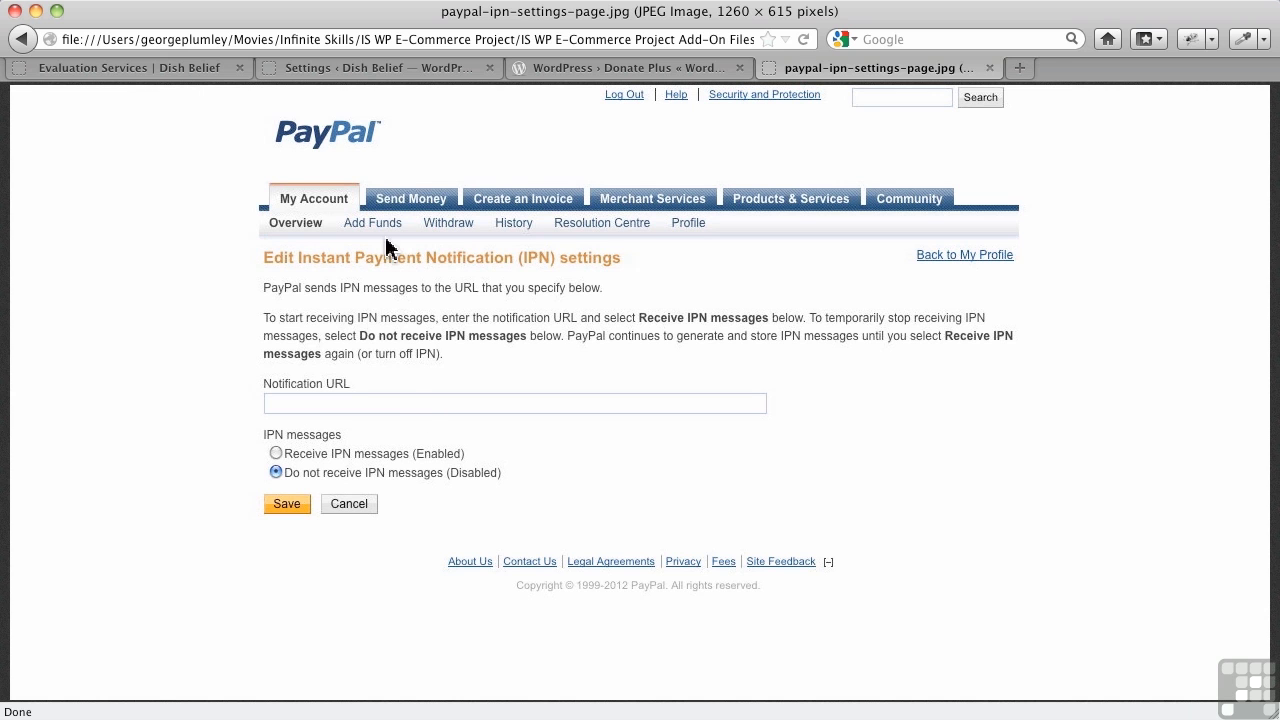
{"action": "left_click", "coordinate": [390, 68]}
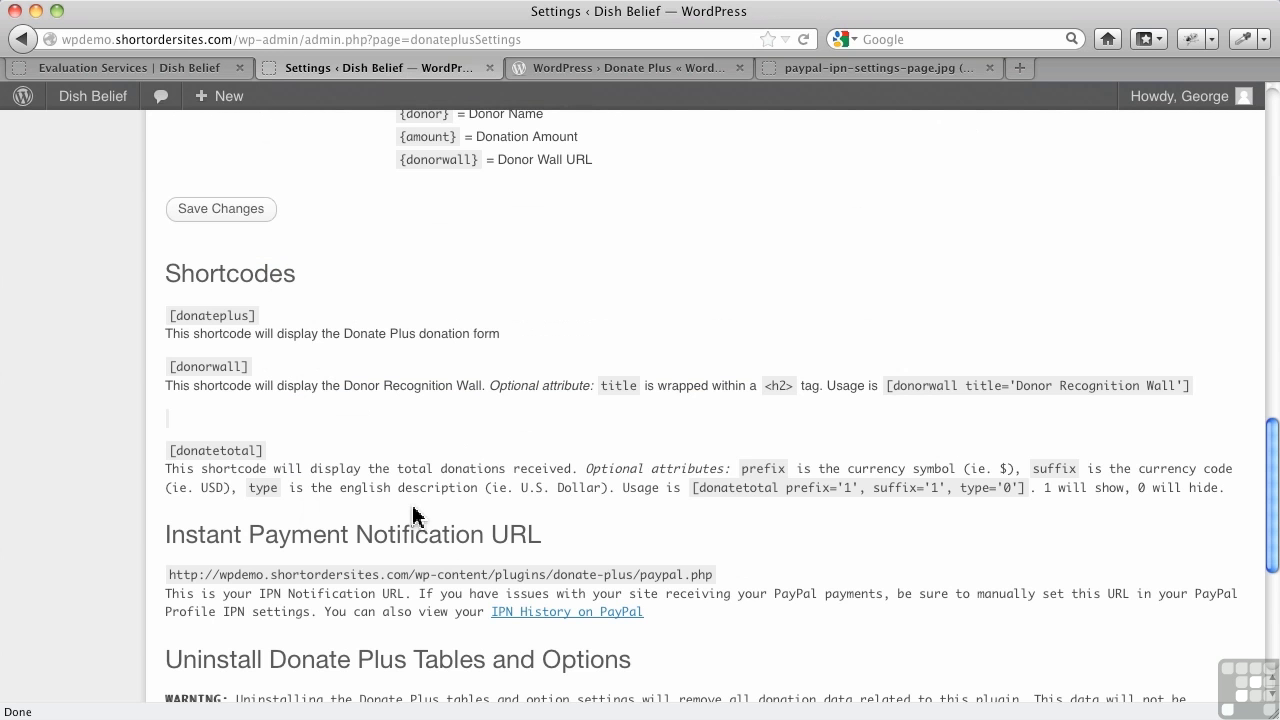
{"action": "triple_click", "coordinate": [448, 572]}
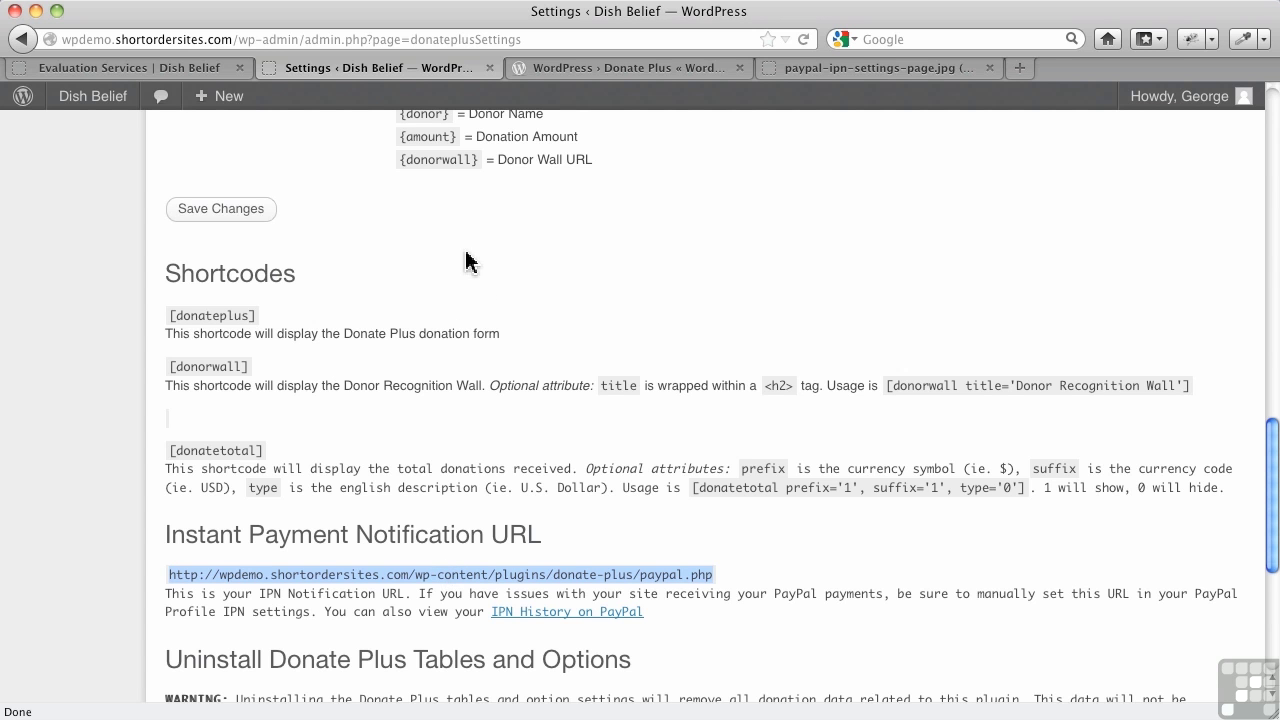
{"action": "left_click", "coordinate": [866, 68]}
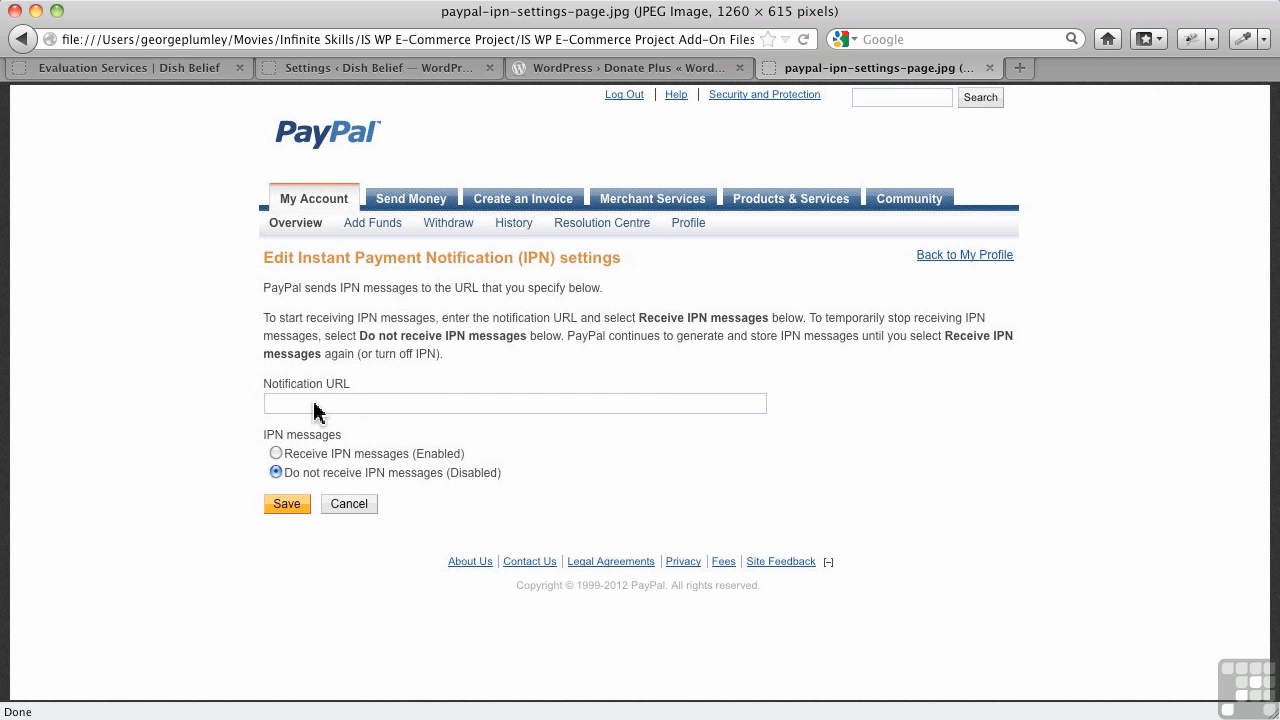
{"action": "left_click", "coordinate": [405, 72]}
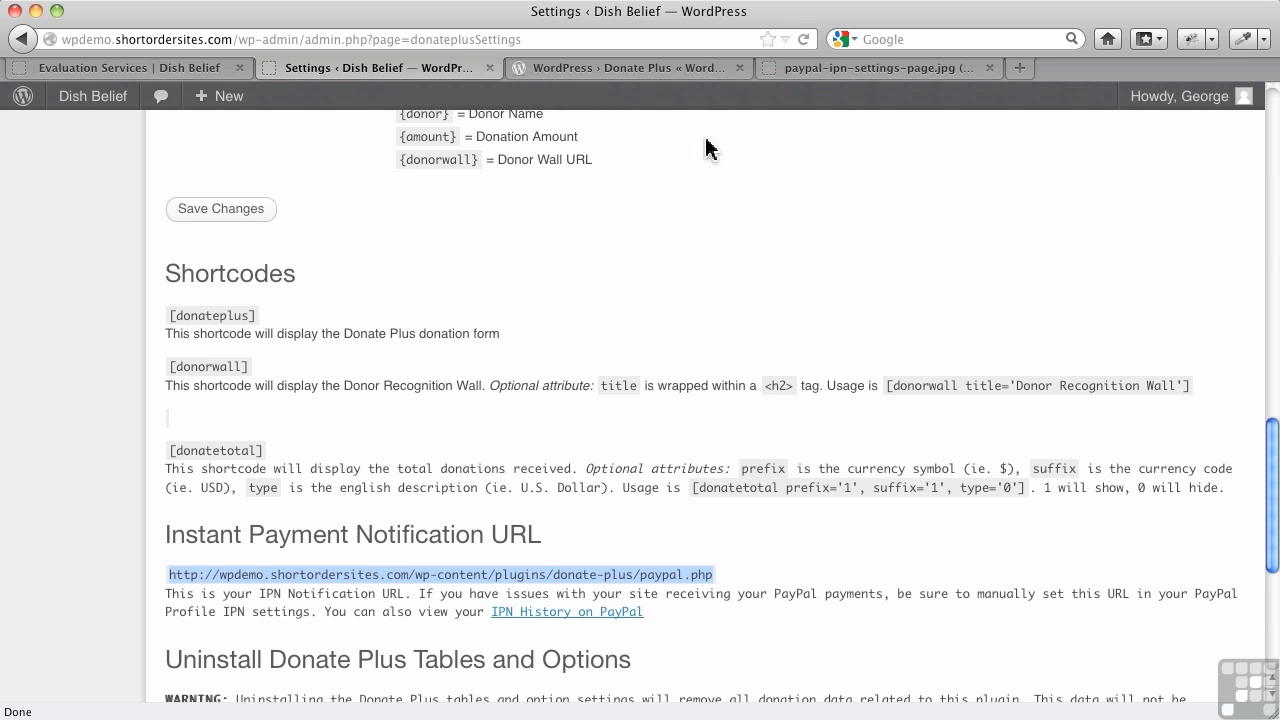
{"action": "left_click", "coordinate": [840, 68]}
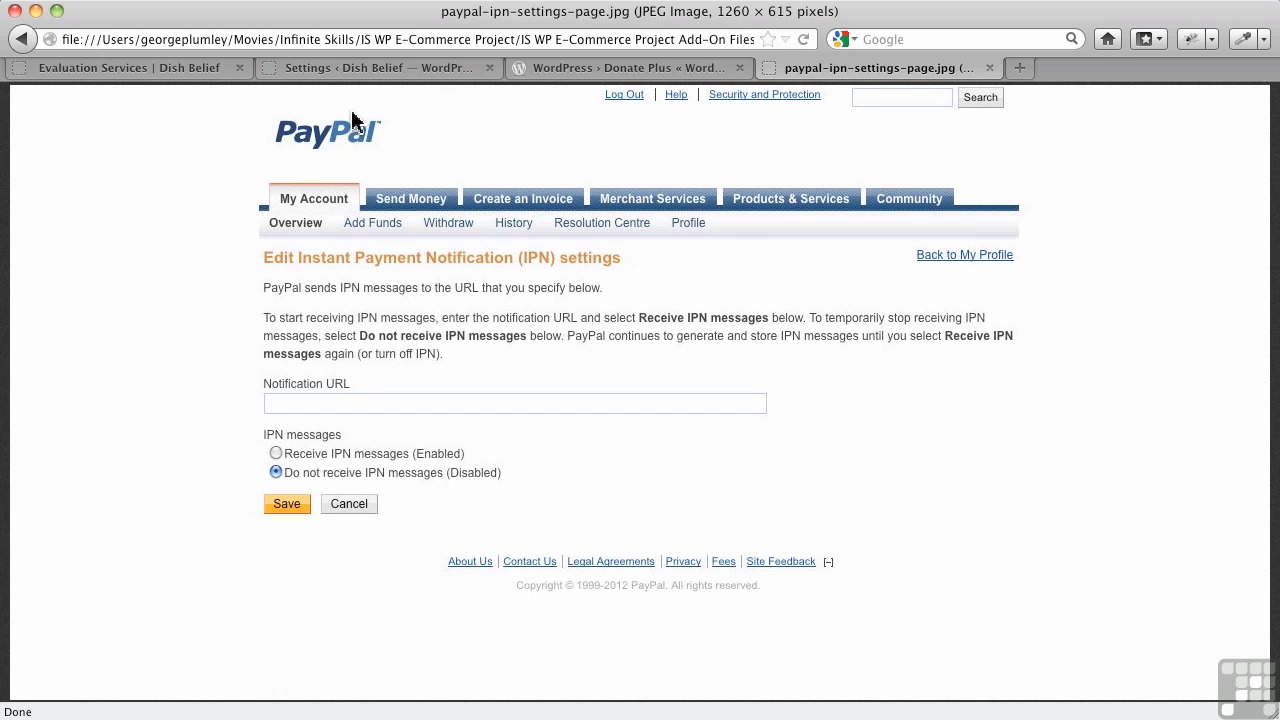
{"action": "left_click", "coordinate": [365, 68]}
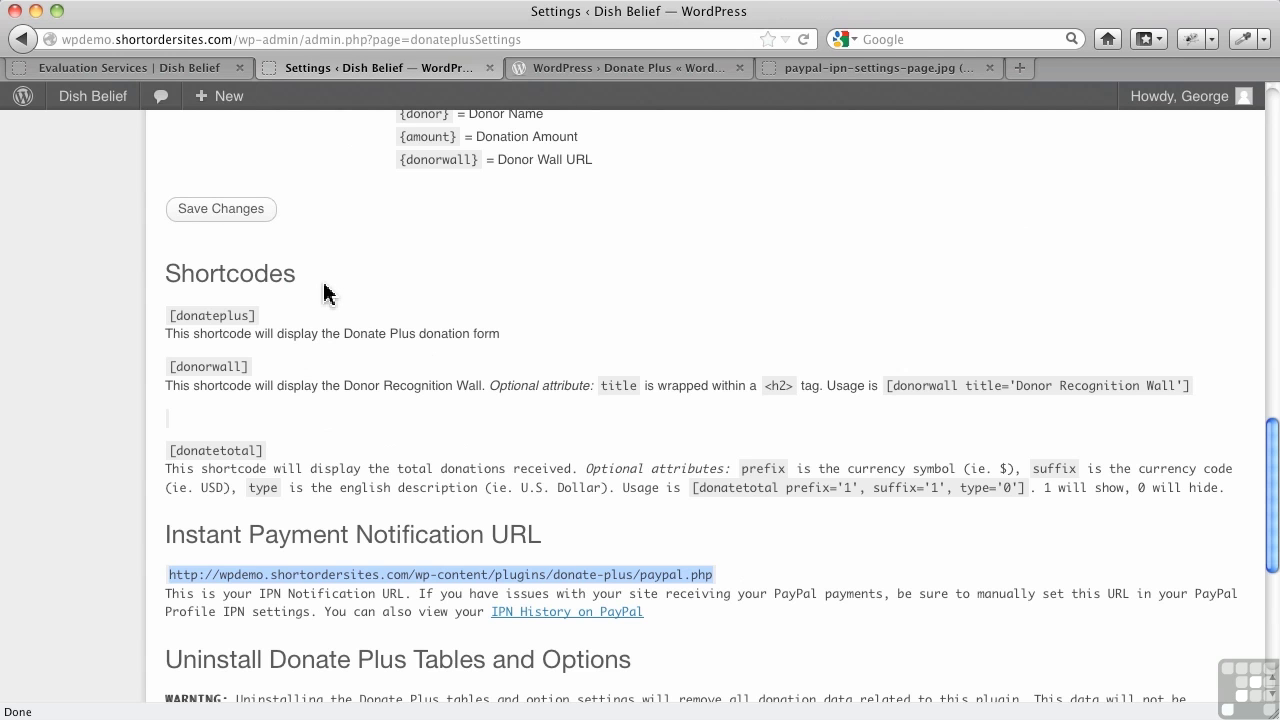